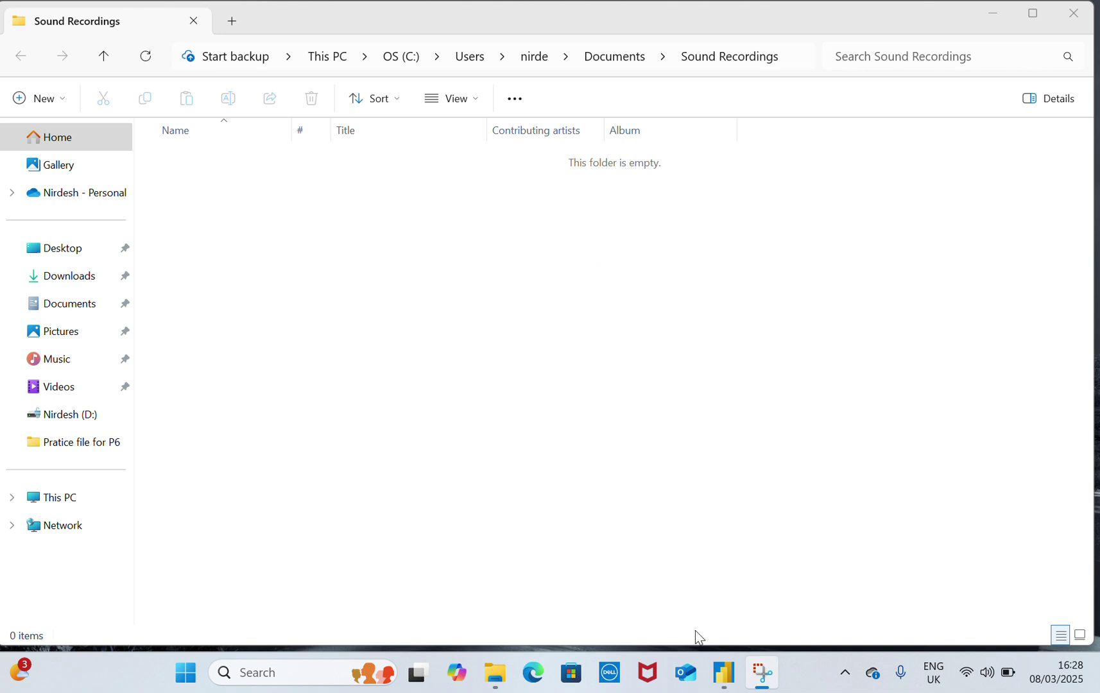
Switch to Power BI Desktop and view the list of common data sources for importing data.
{"action": "left_click", "coordinate": [722, 671]}
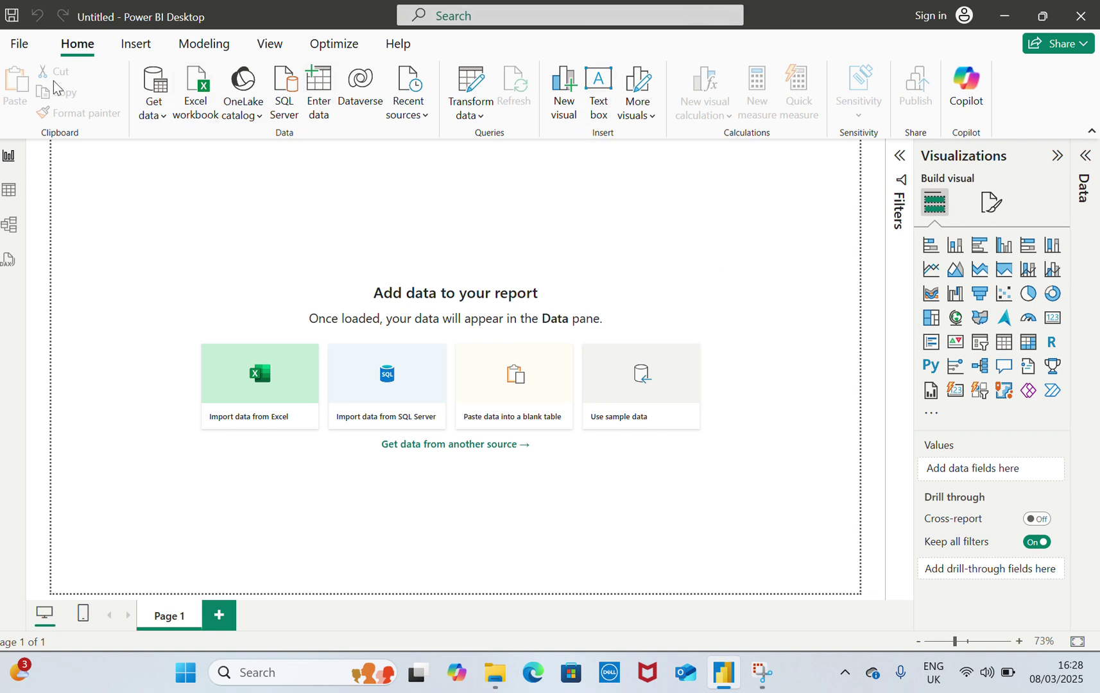
{"action": "left_click", "coordinate": [169, 116]}
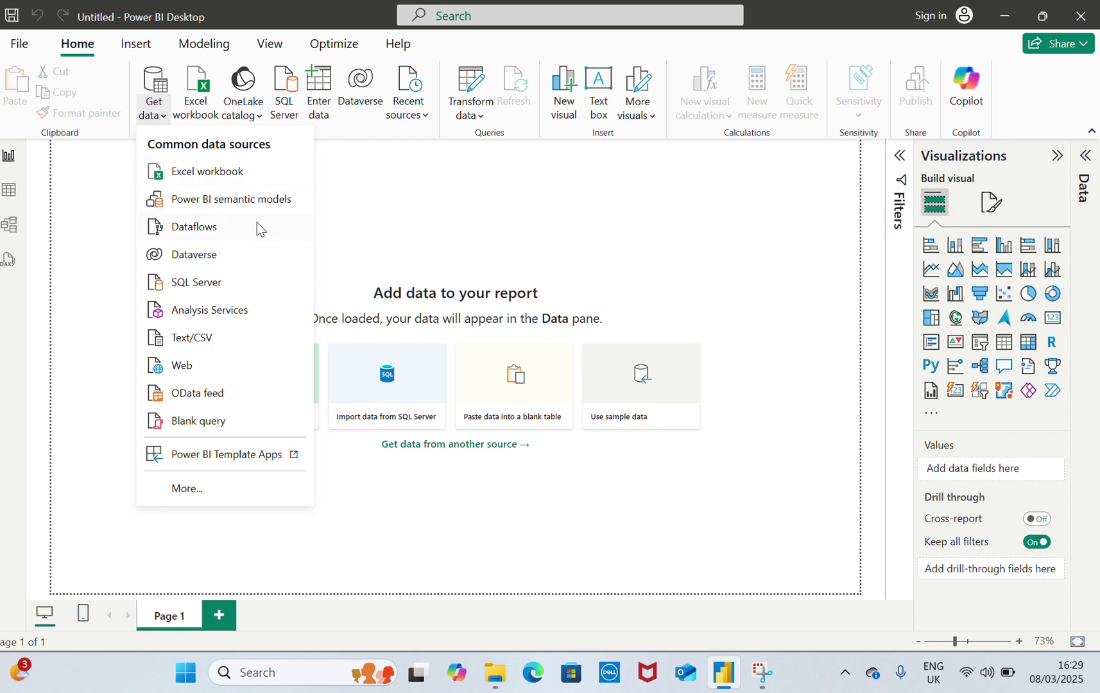
{"action": "left_click", "coordinate": [435, 207]}
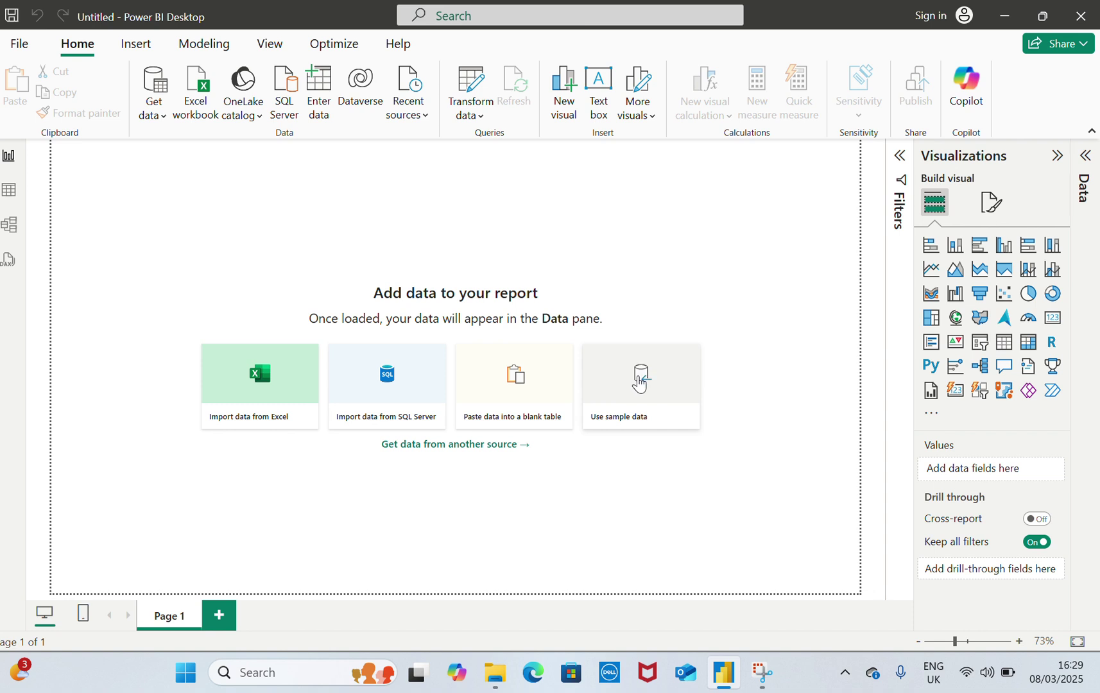
Switch to Microsoft Edge and search the web for "odbc driver sqlite".
{"action": "mouse_move", "coordinate": [730, 678]}
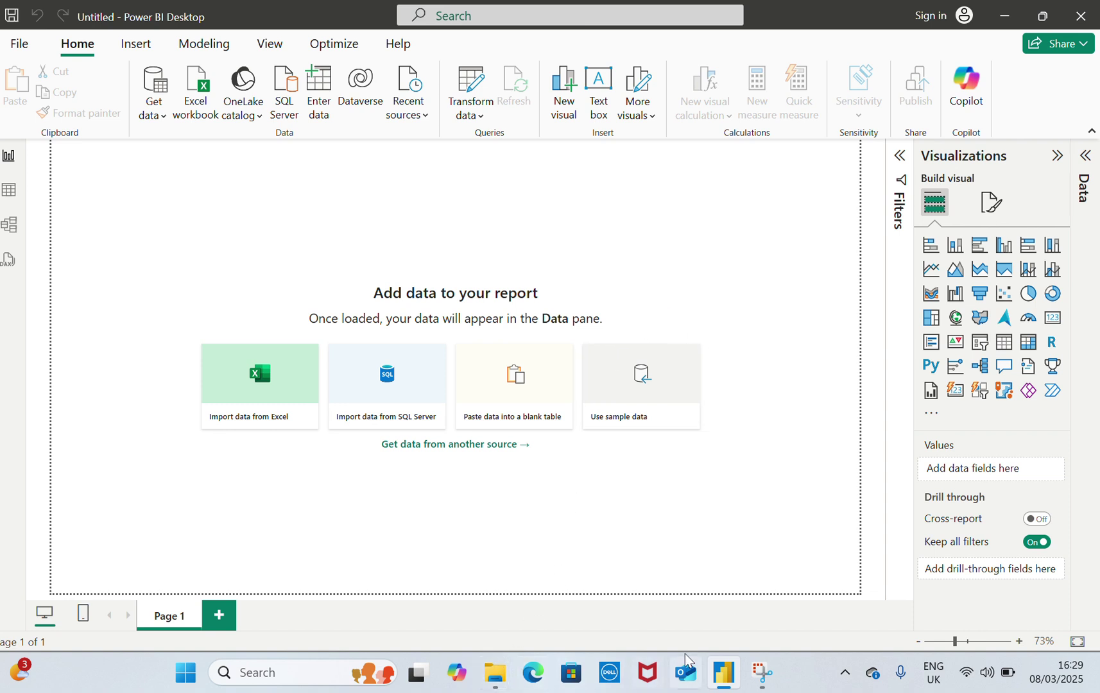
{"action": "left_click", "coordinate": [534, 672]}
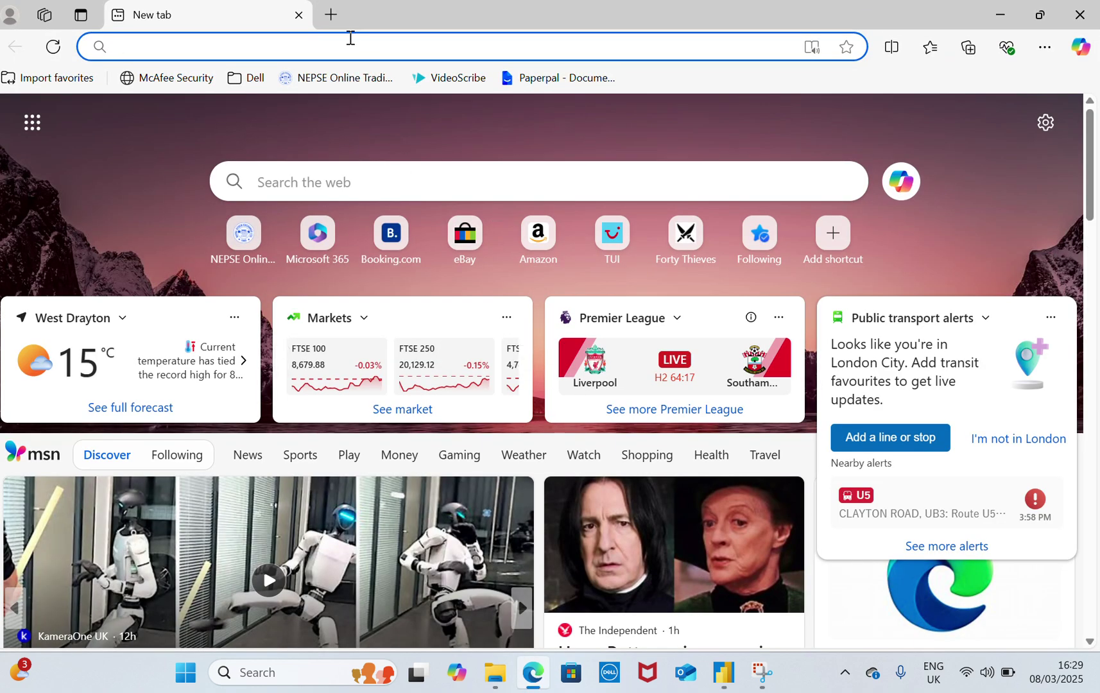
{"action": "type", "text": "o"}
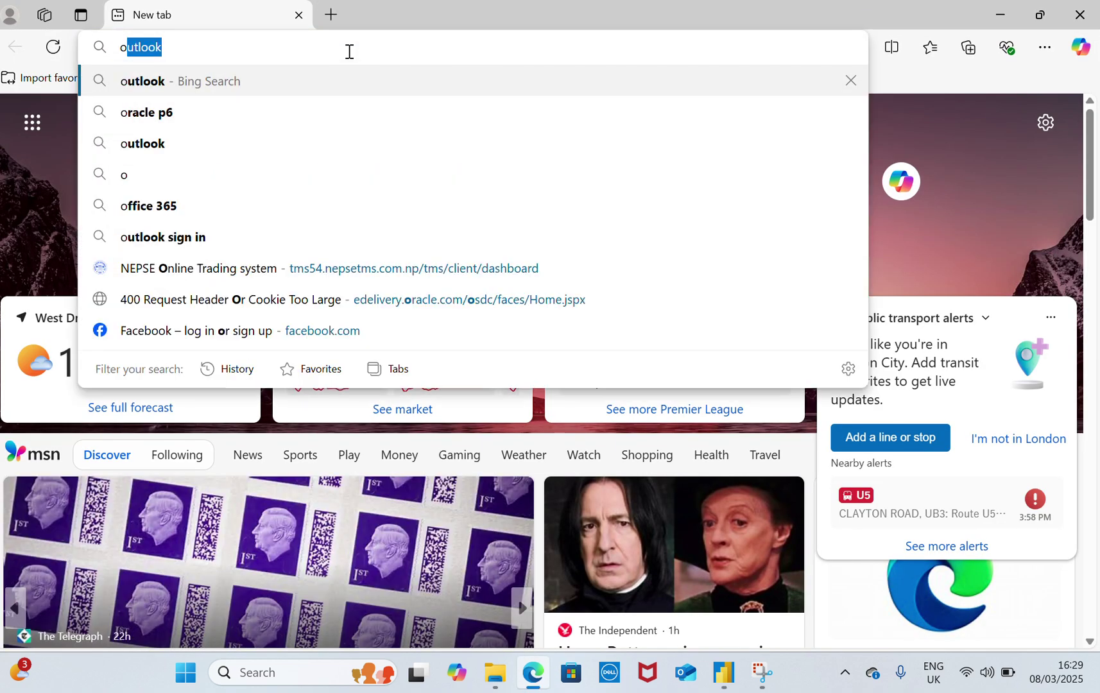
{"action": "type", "text": "dbc"}
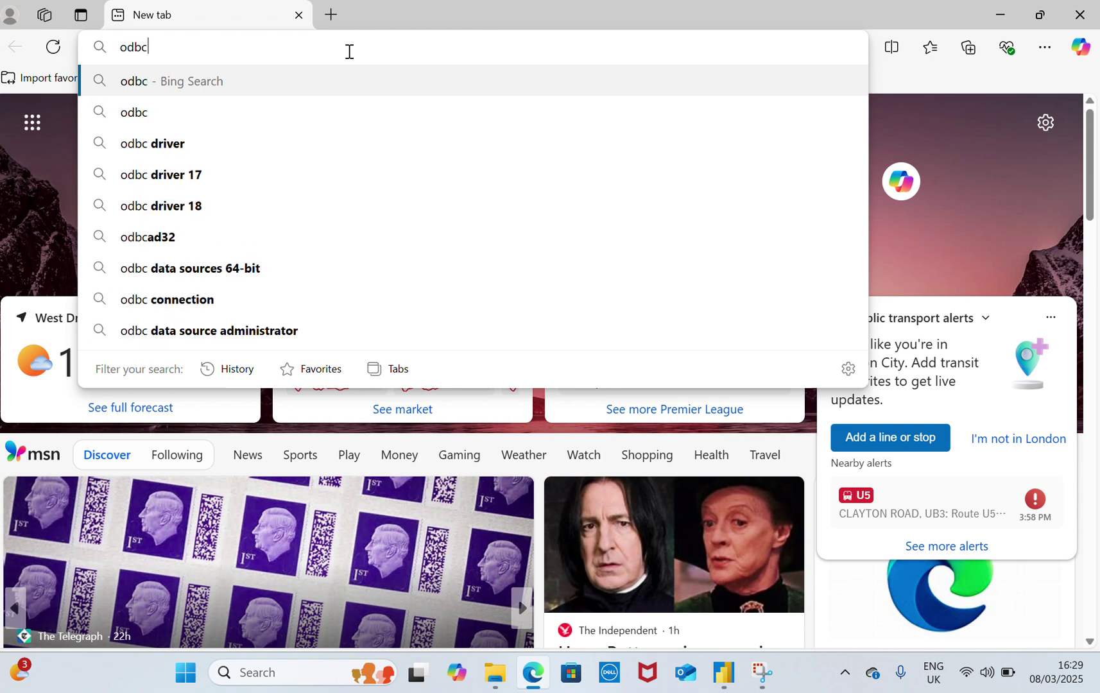
{"action": "type", "text": " day"}
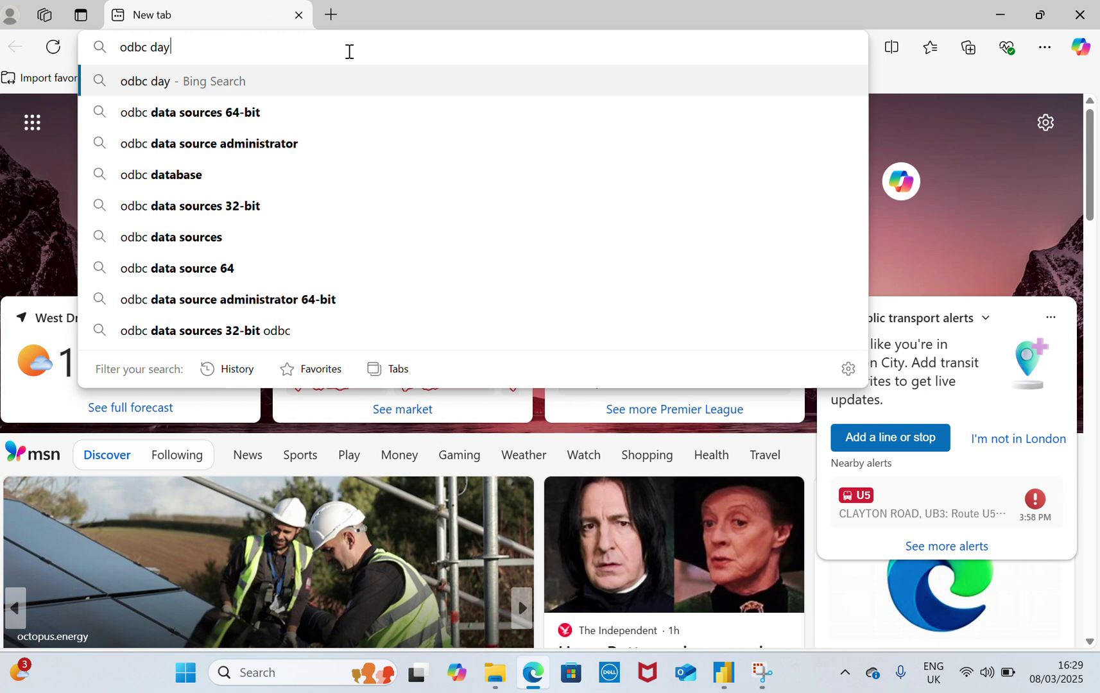
{"action": "key", "text": "BackSpace"}
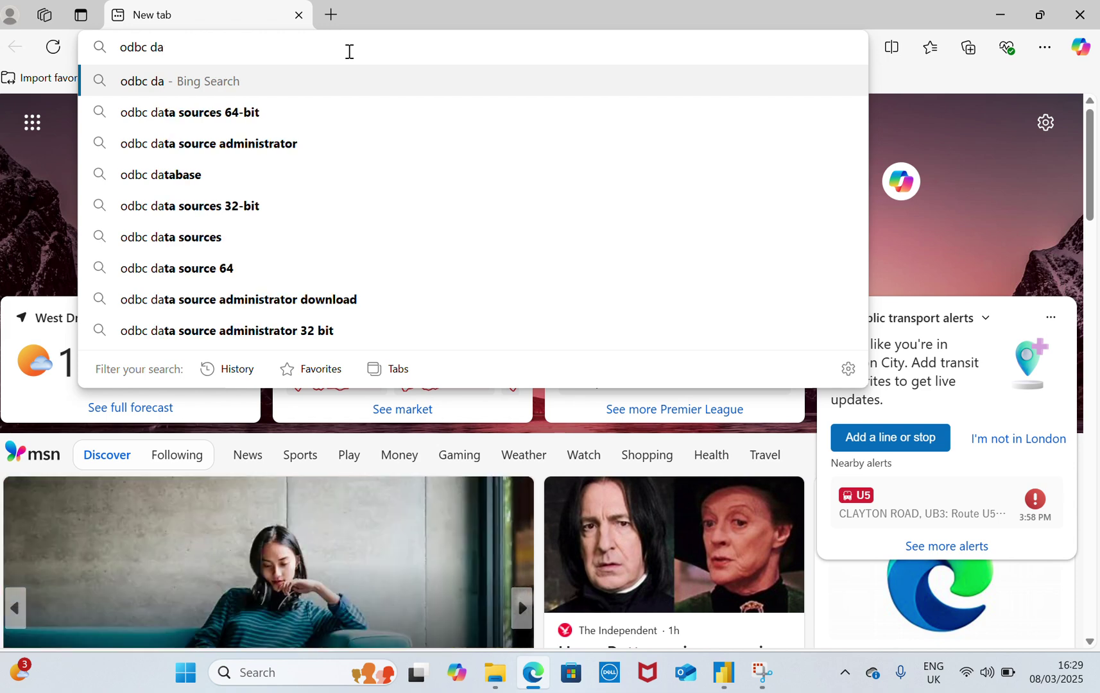
{"action": "type", "text": "tabase"}
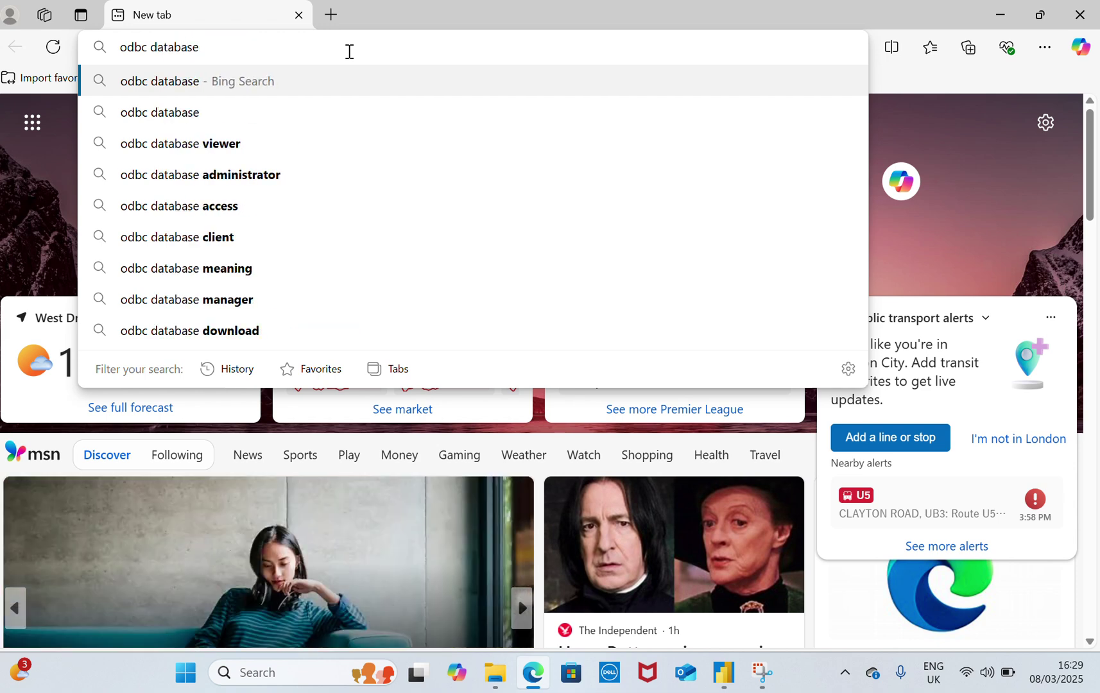
{"action": "key", "text": "BackSpace"}
{"action": "key", "text": "BackSpace"}
{"action": "key", "text": "BackSpace"}
{"action": "key", "text": "BackSpace"}
{"action": "key", "text": "BackSpace"}
{"action": "key", "text": "BackSpace"}
{"action": "key", "text": "BackSpace"}
{"action": "key", "text": "BackSpace"}
{"action": "key", "text": "BackSpace"}
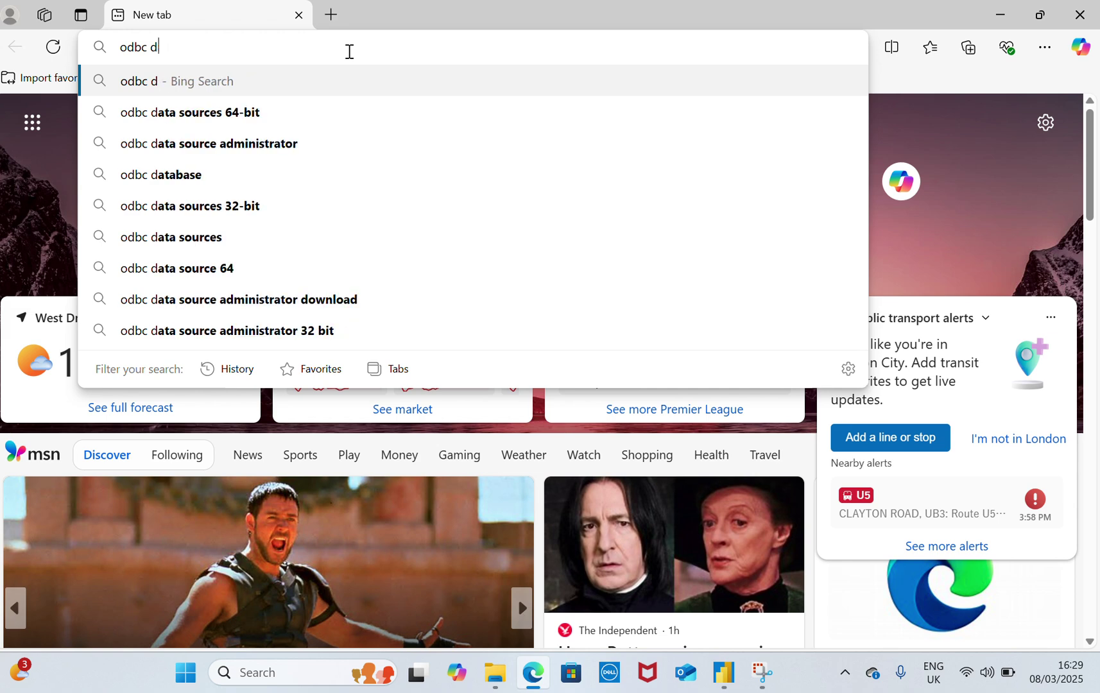
{"action": "type", "text": "driver"}
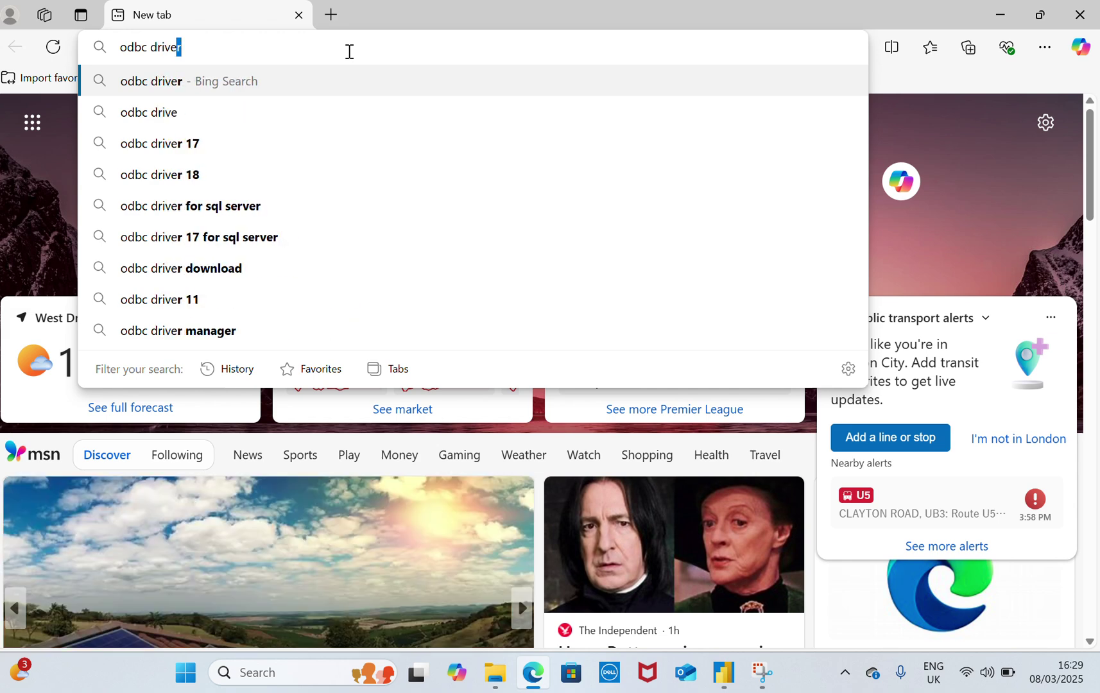
{"action": "type", "text": " sq"}
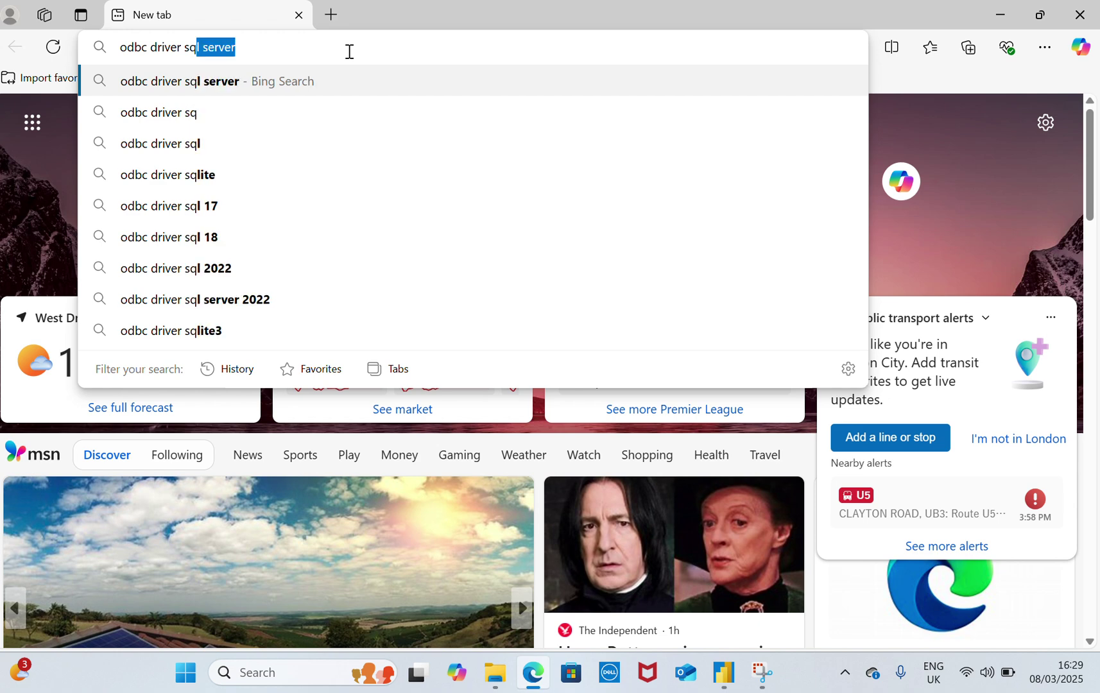
{"action": "type", "text": "lite"}
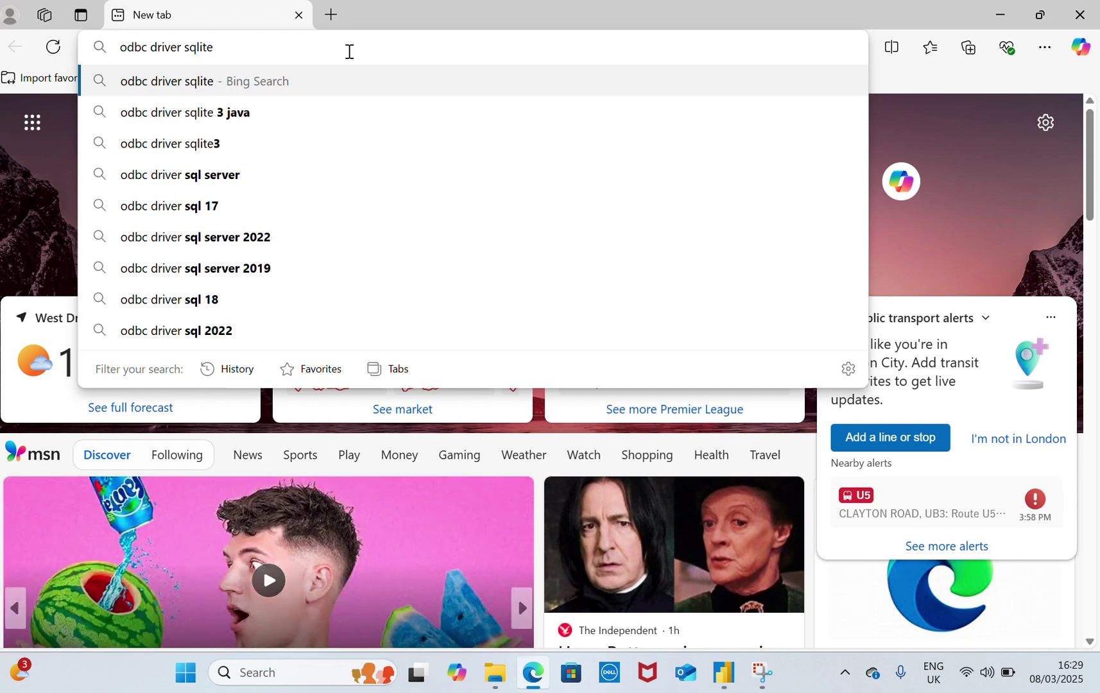
{"action": "key", "text": "Return"}
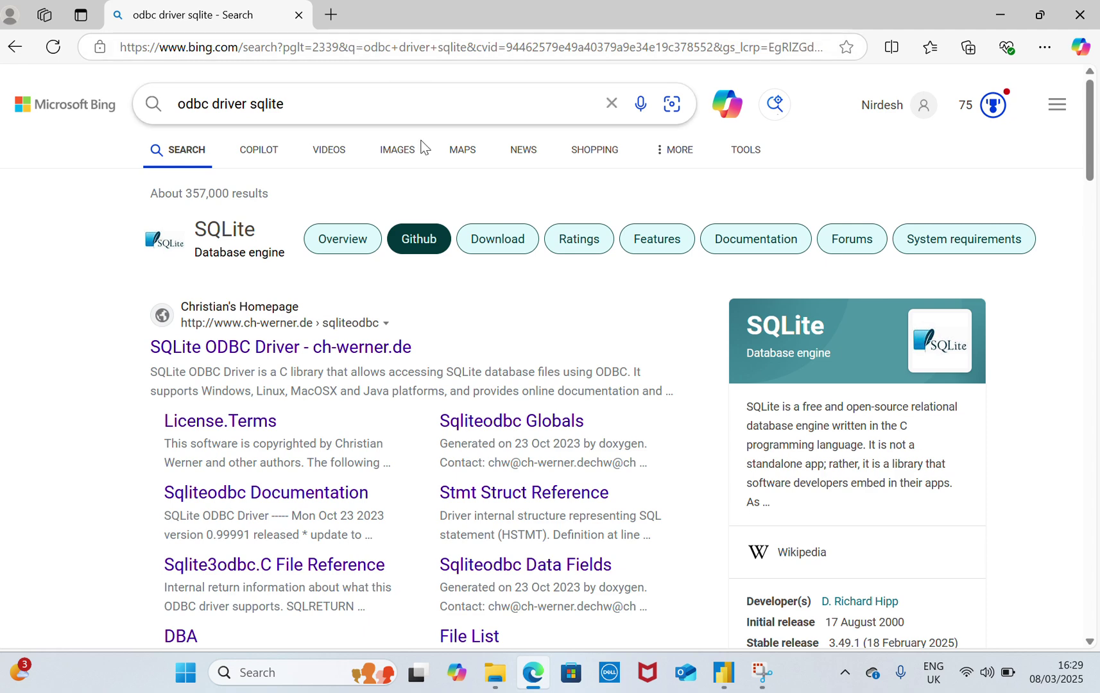
Open the SQLite ODBC Driver page on ch-werner.de from the search results.
{"action": "scroll", "coordinate": [452, 285], "scroll_direction": "down", "scroll_amount": 1}
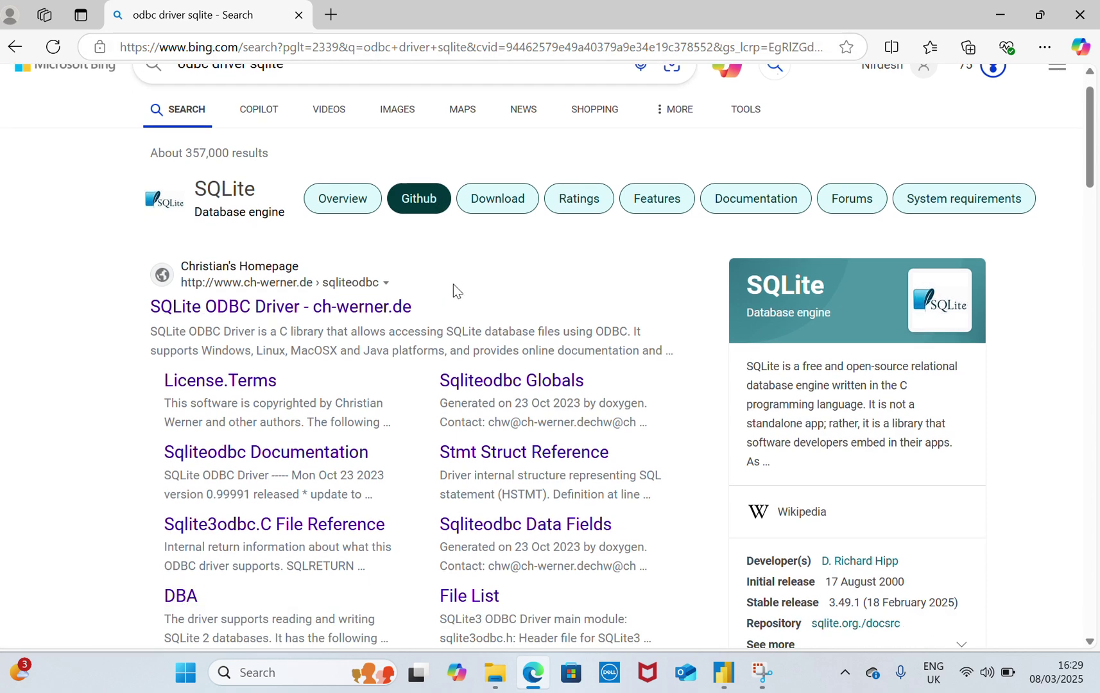
{"action": "scroll", "coordinate": [454, 257], "scroll_direction": "down", "scroll_amount": 4}
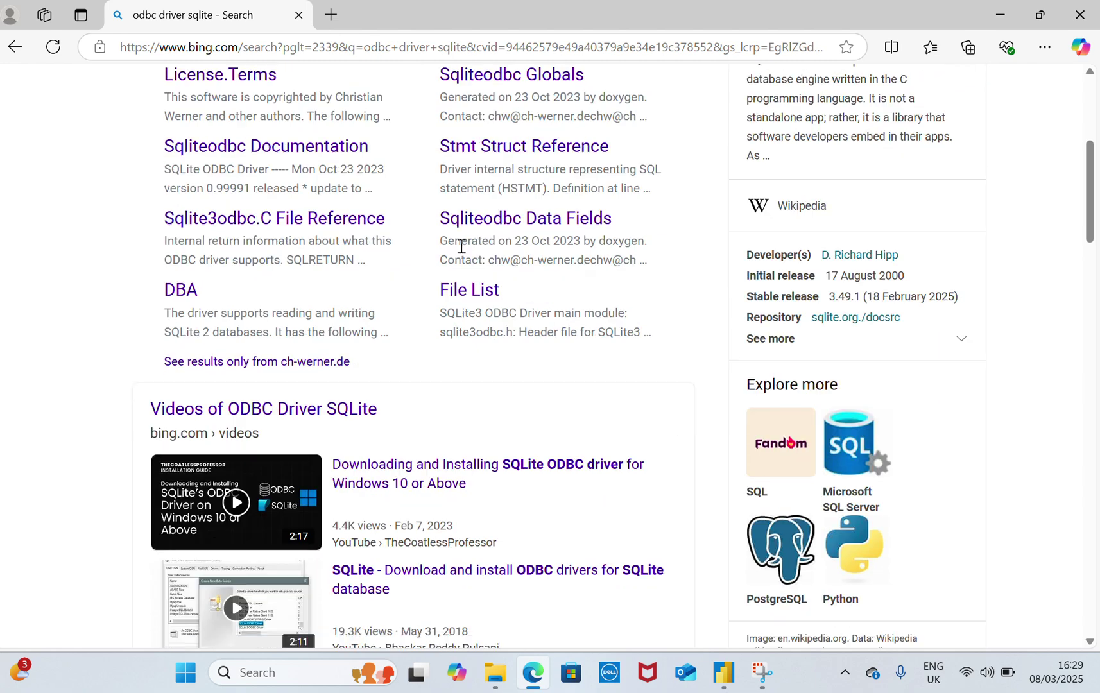
{"action": "scroll", "coordinate": [385, 277], "scroll_direction": "up", "scroll_amount": 5}
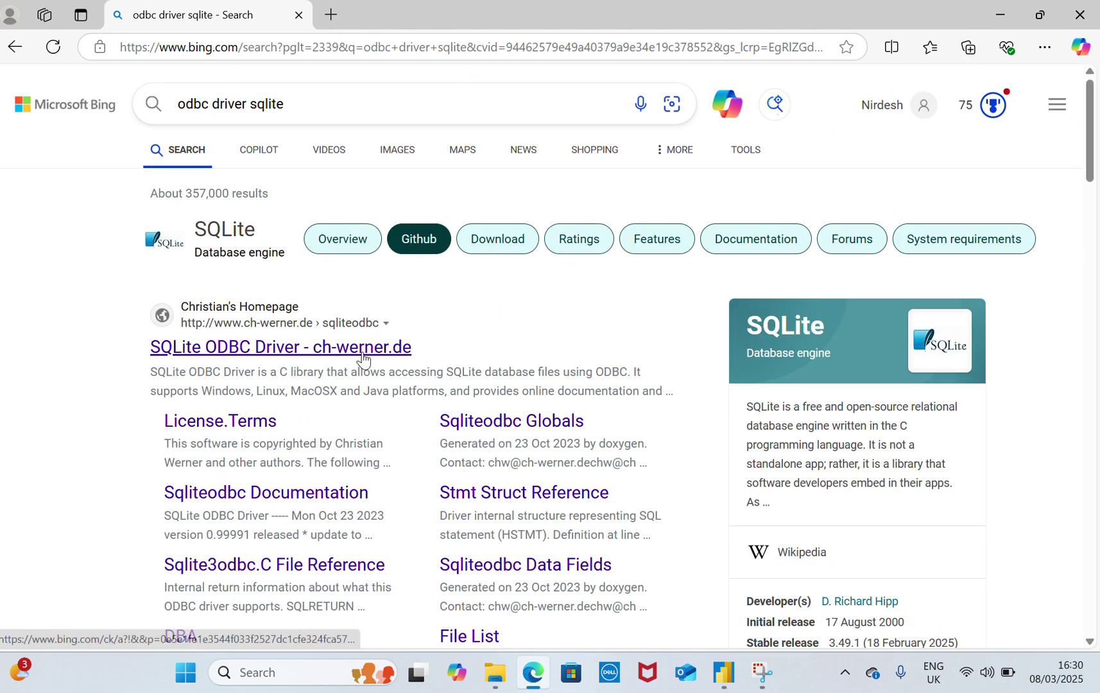
{"action": "left_click", "coordinate": [362, 351]}
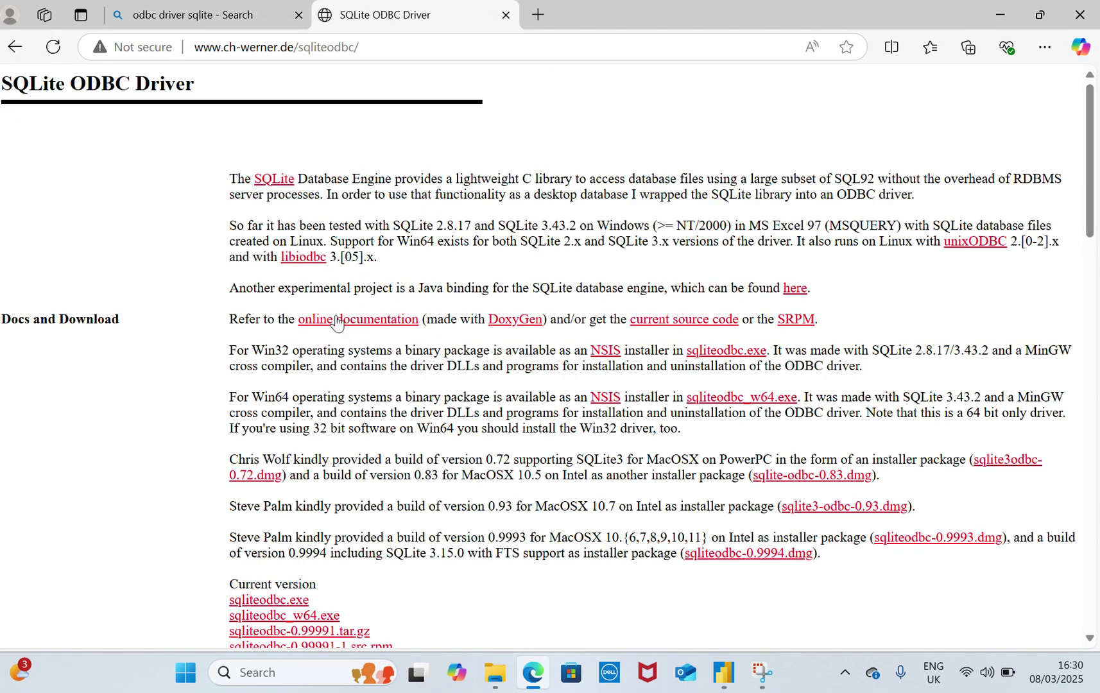
{"action": "left_click", "coordinate": [242, 26]}
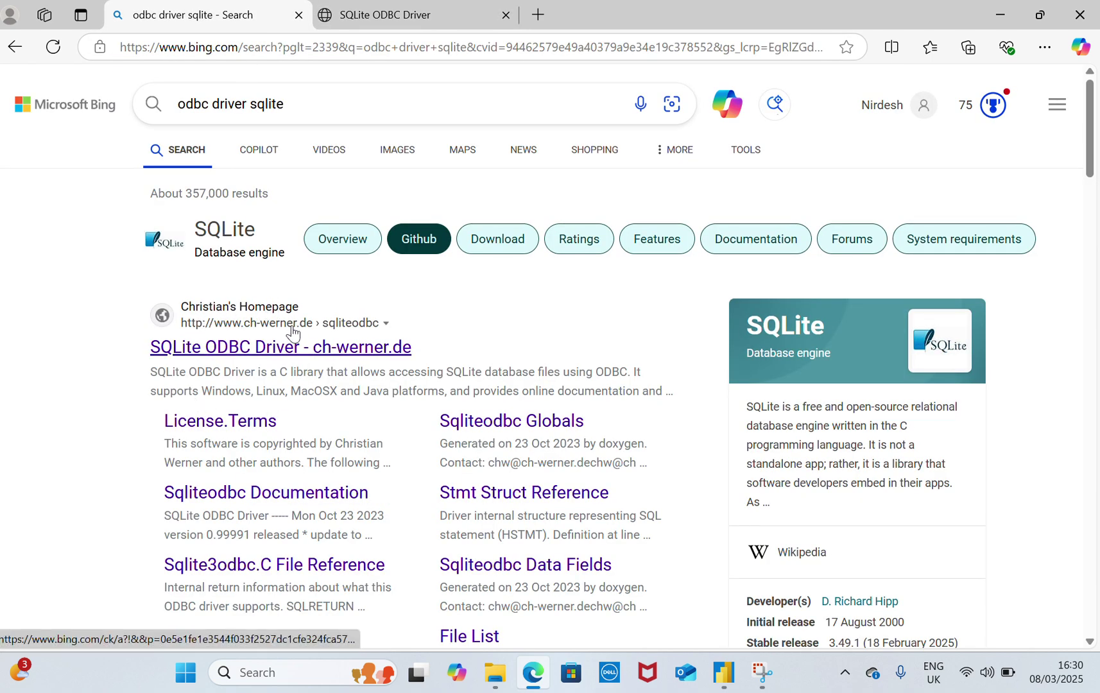
{"action": "left_click", "coordinate": [385, 14]}
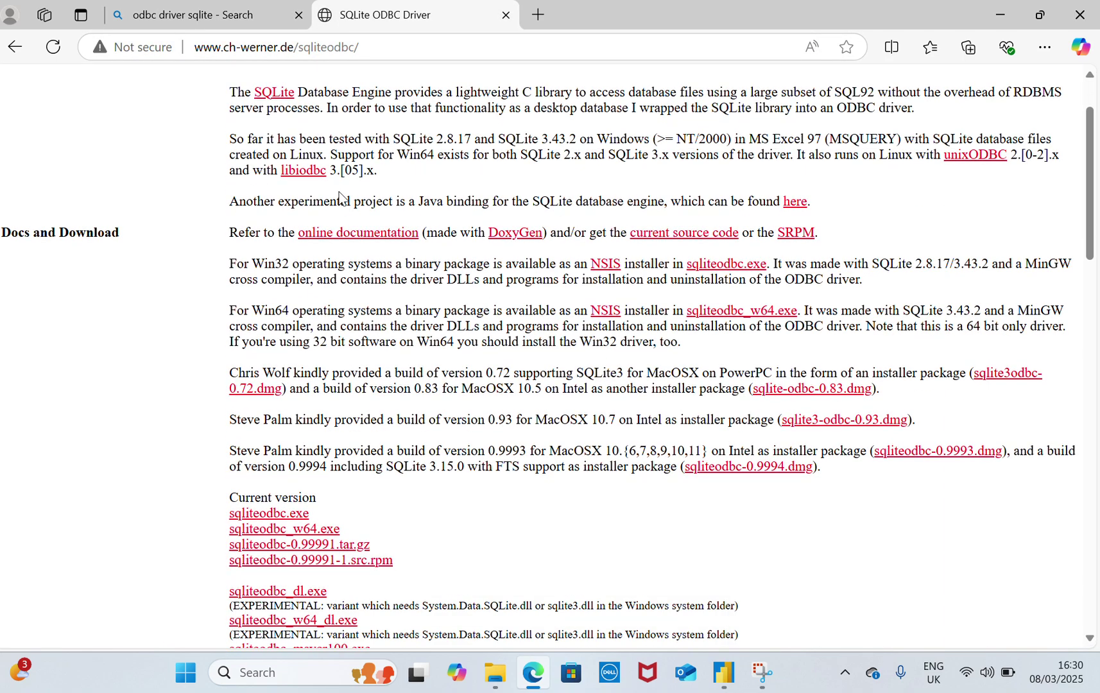
Download the current 64-bit Windows installer sqliteodbc_w64.exe and launch it.
{"action": "scroll", "coordinate": [340, 197], "scroll_direction": "down", "scroll_amount": 3}
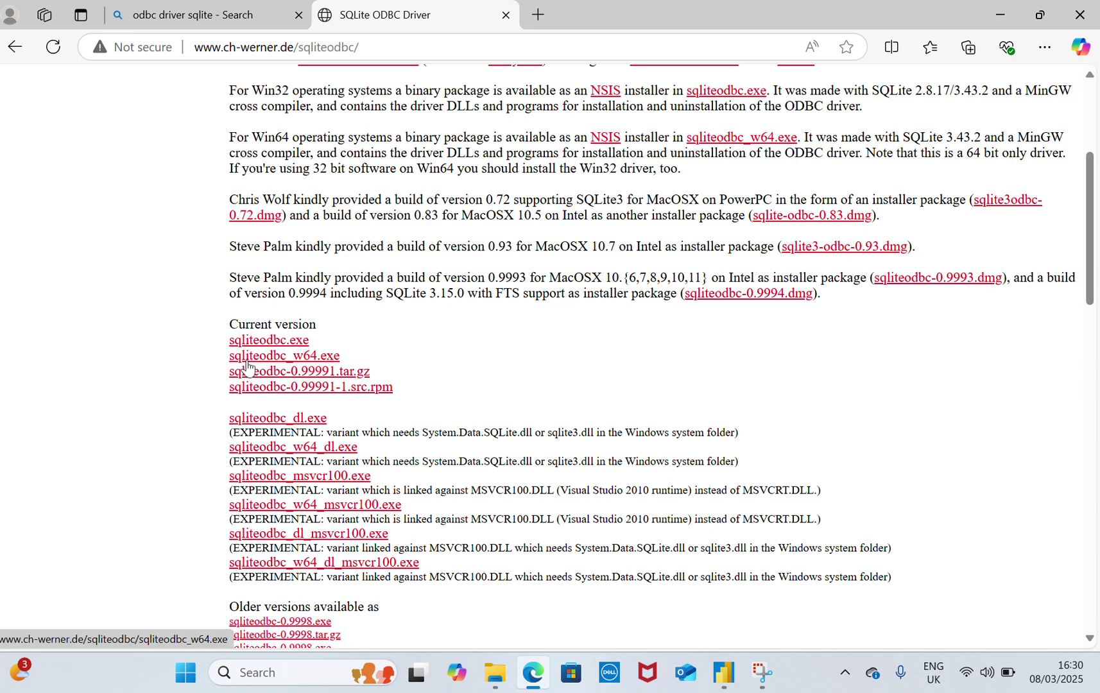
{"action": "left_click", "coordinate": [329, 357]}
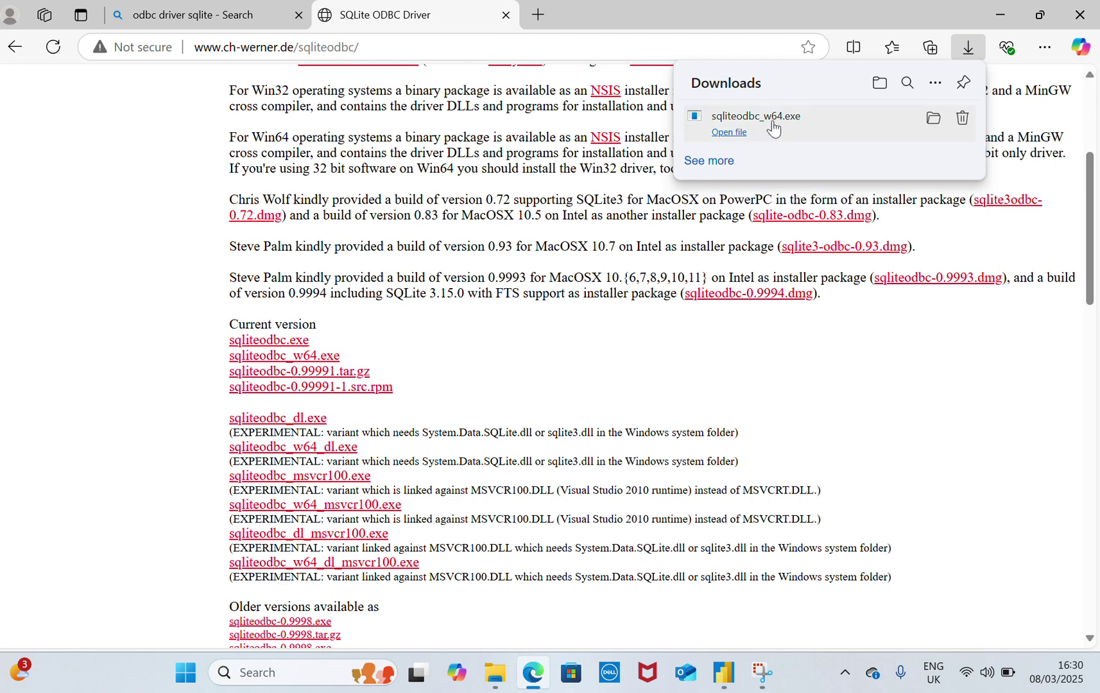
{"action": "left_click", "coordinate": [723, 133]}
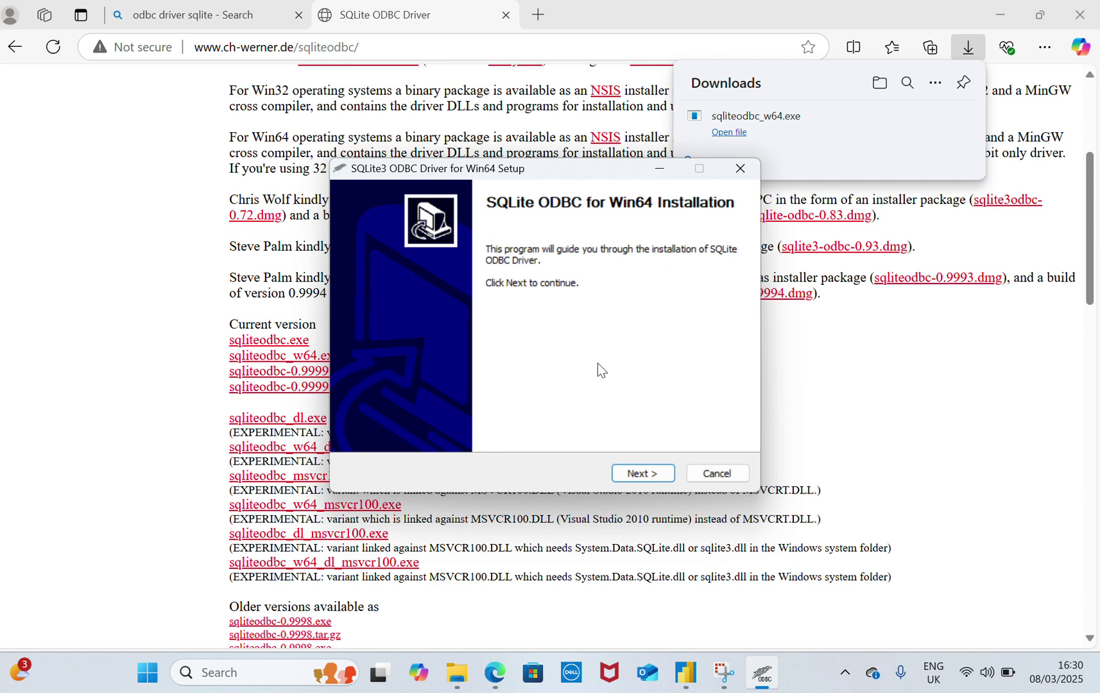
Install the SQLite3 ODBC Driver for Win64 in the default destination folder, leaving out the SQLite 2 Drivers component.
{"action": "left_click", "coordinate": [633, 476]}
{"action": "left_click", "coordinate": [633, 475]}
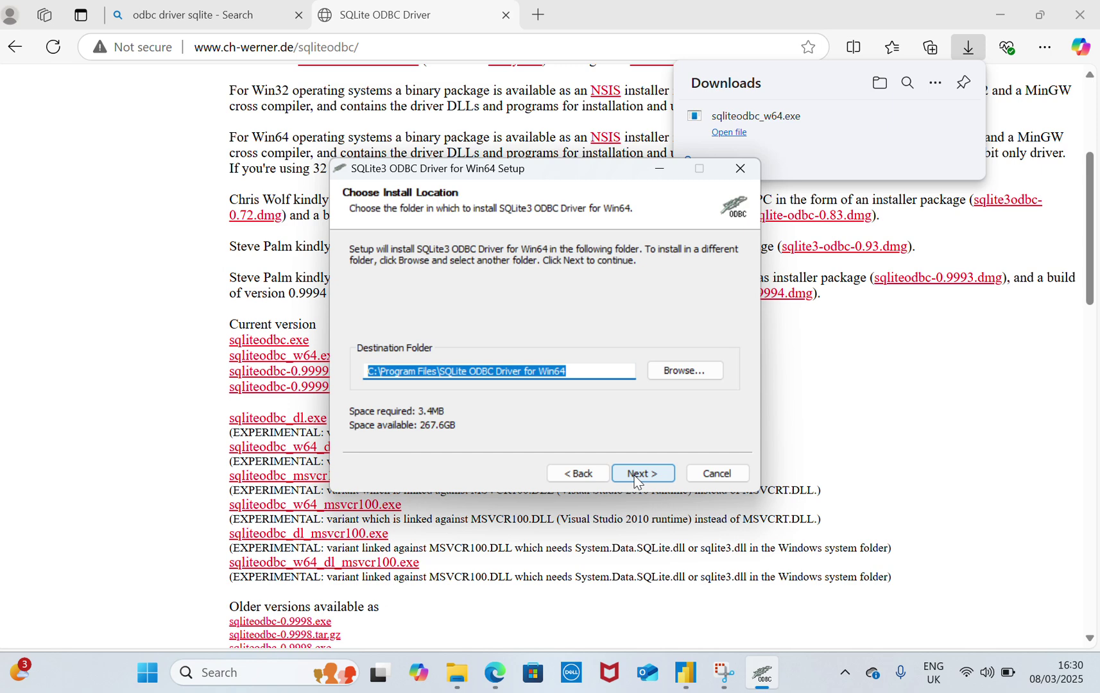
{"action": "left_click", "coordinate": [635, 475]}
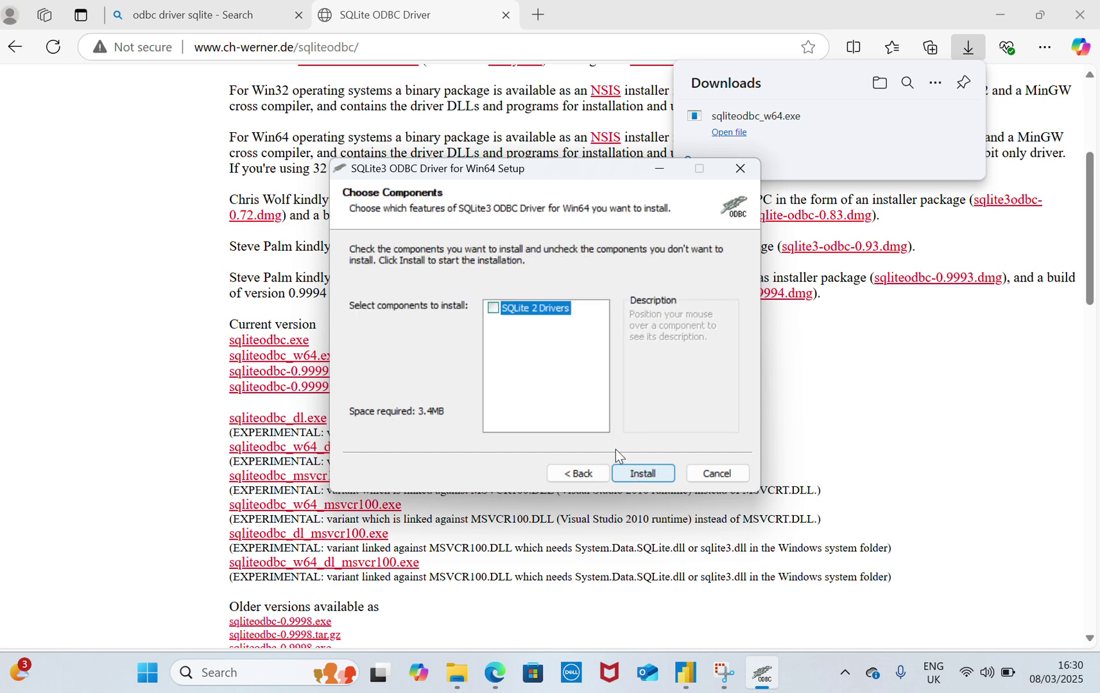
{"action": "left_click", "coordinate": [635, 472]}
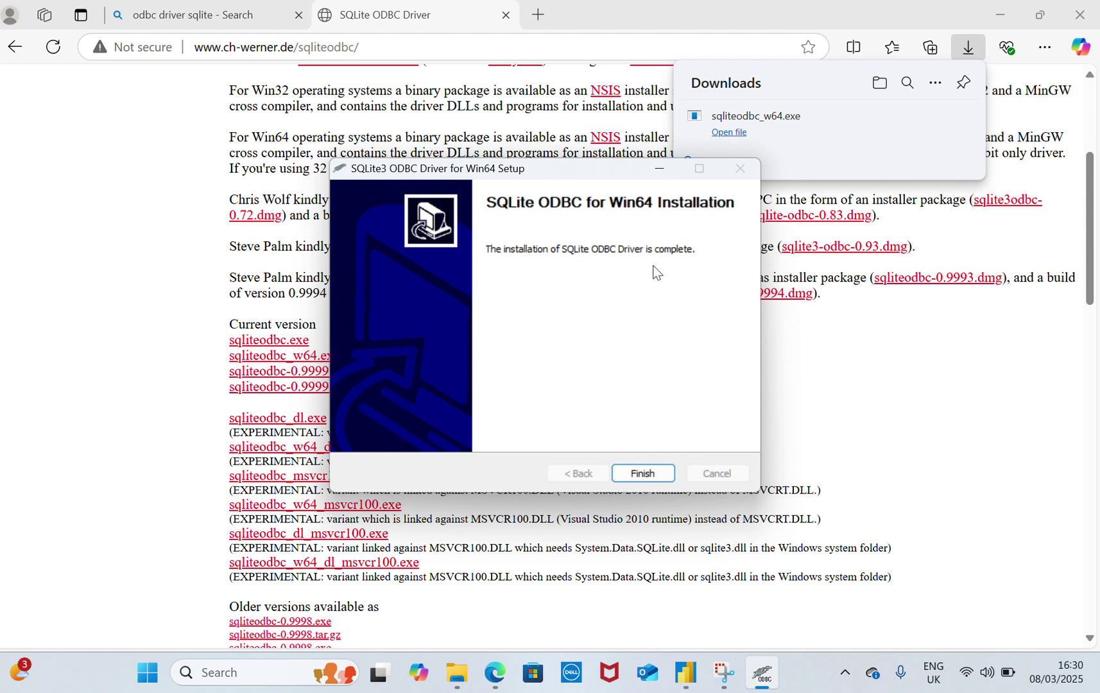
{"action": "left_click", "coordinate": [643, 473]}
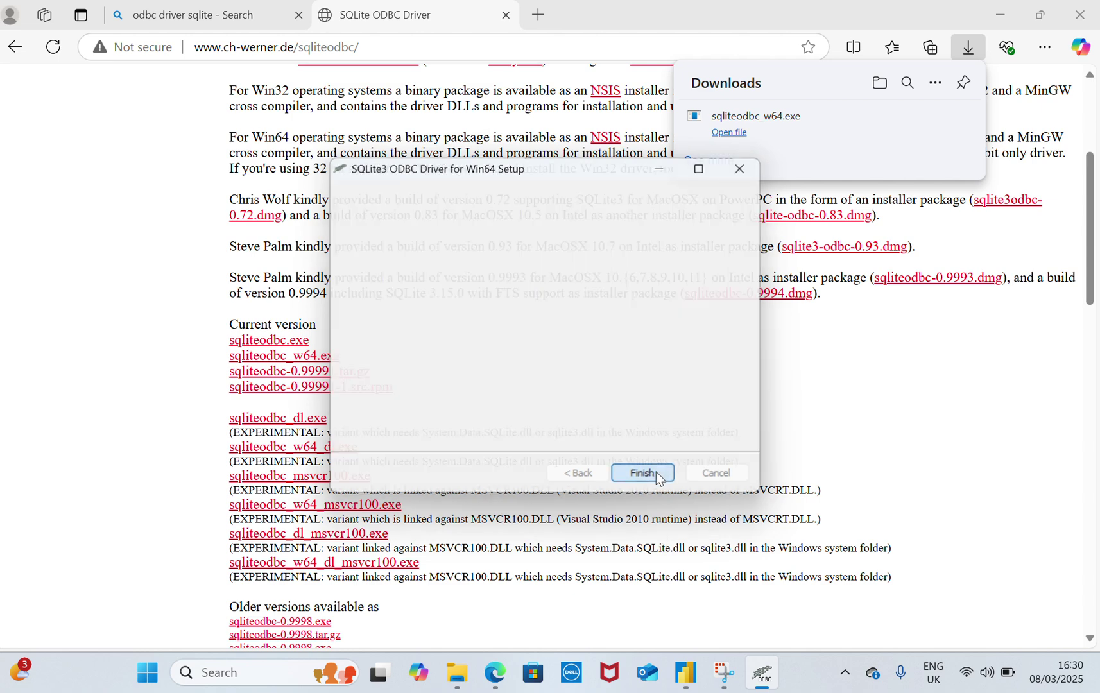
{"action": "left_click", "coordinate": [186, 671]}
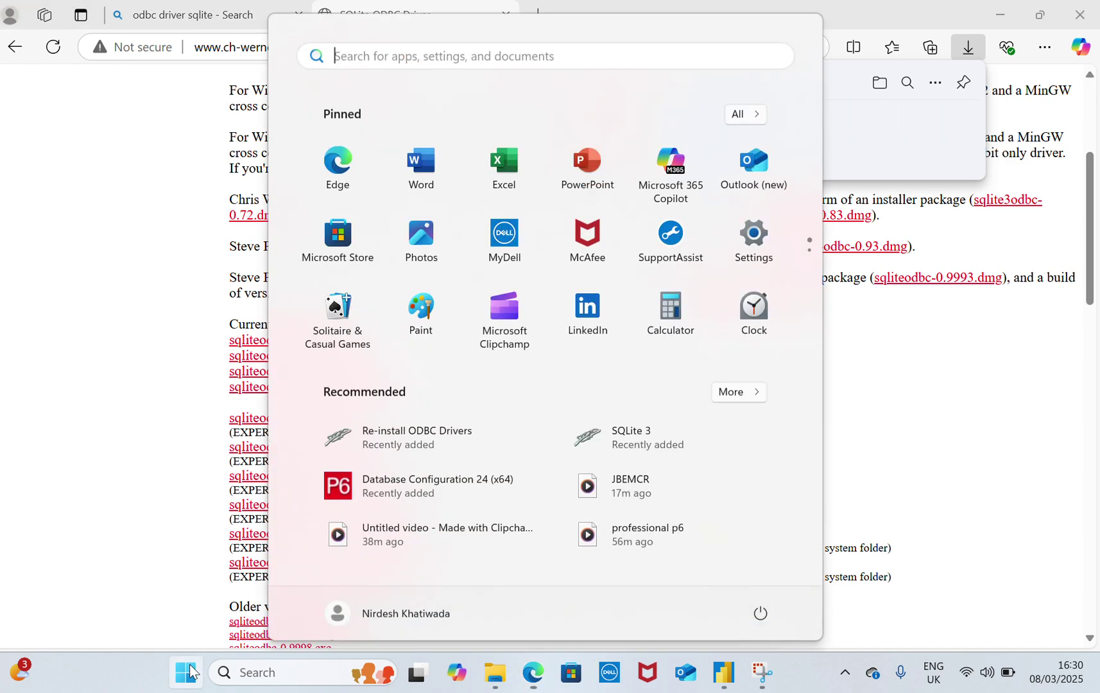
{"action": "left_click", "coordinate": [664, 446]}
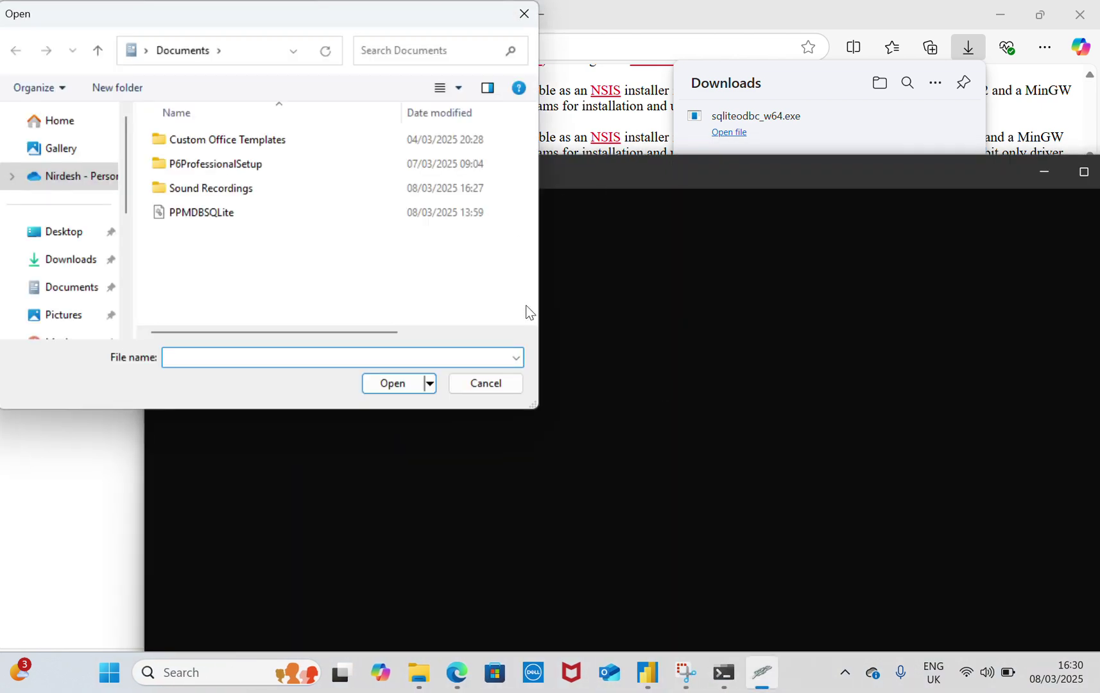
{"action": "left_click", "coordinate": [499, 380]}
{"action": "left_click_drag", "start_coordinate": [550, 183], "coordinate": [441, 162]}
{"action": "left_click", "coordinate": [1011, 152]}
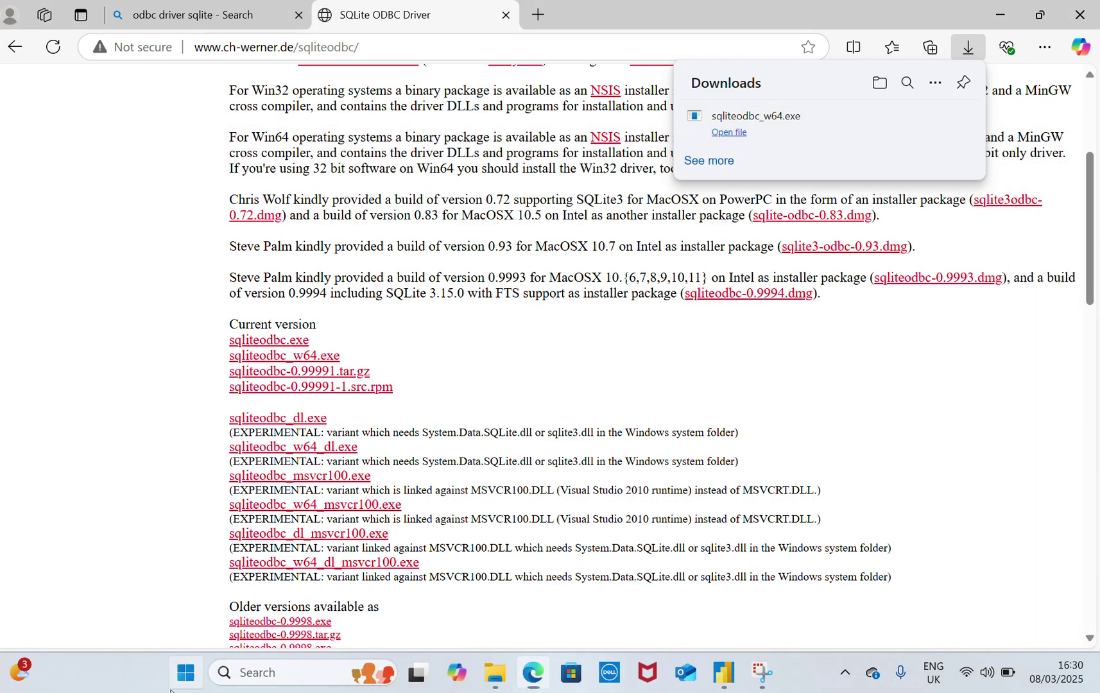
Search Windows for "odbc", open ODBC Data Sources (64-bit) and show the system data sources.
{"action": "left_click", "coordinate": [173, 687]}
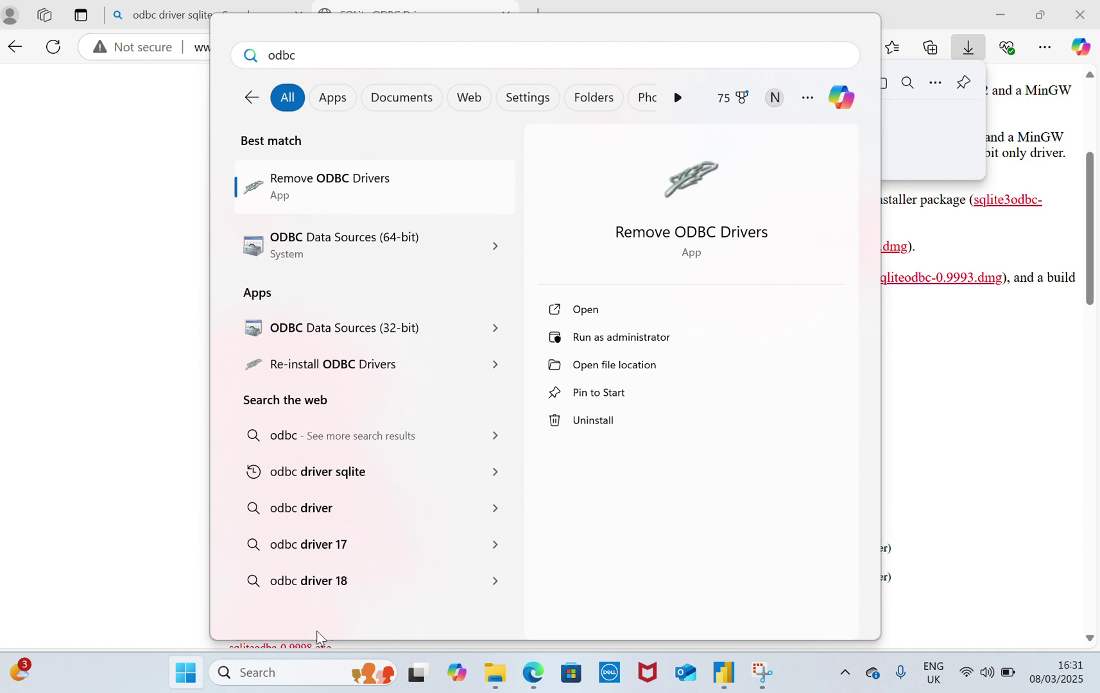
{"action": "left_click", "coordinate": [377, 243]}
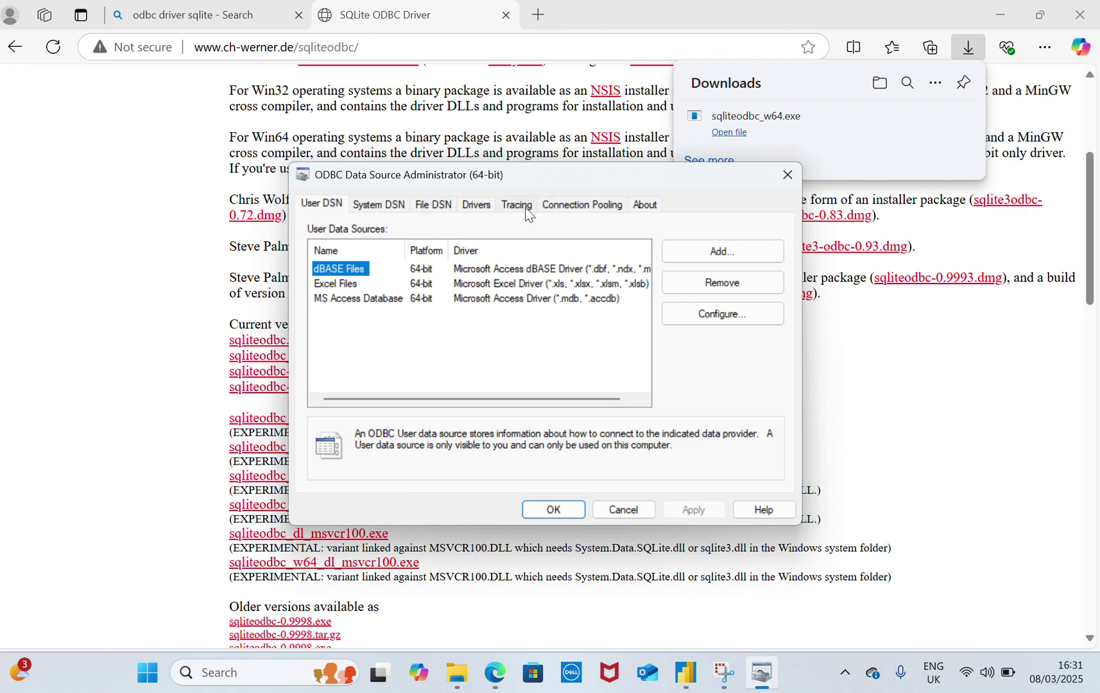
{"action": "left_click_drag", "start_coordinate": [523, 168], "coordinate": [473, 138]}
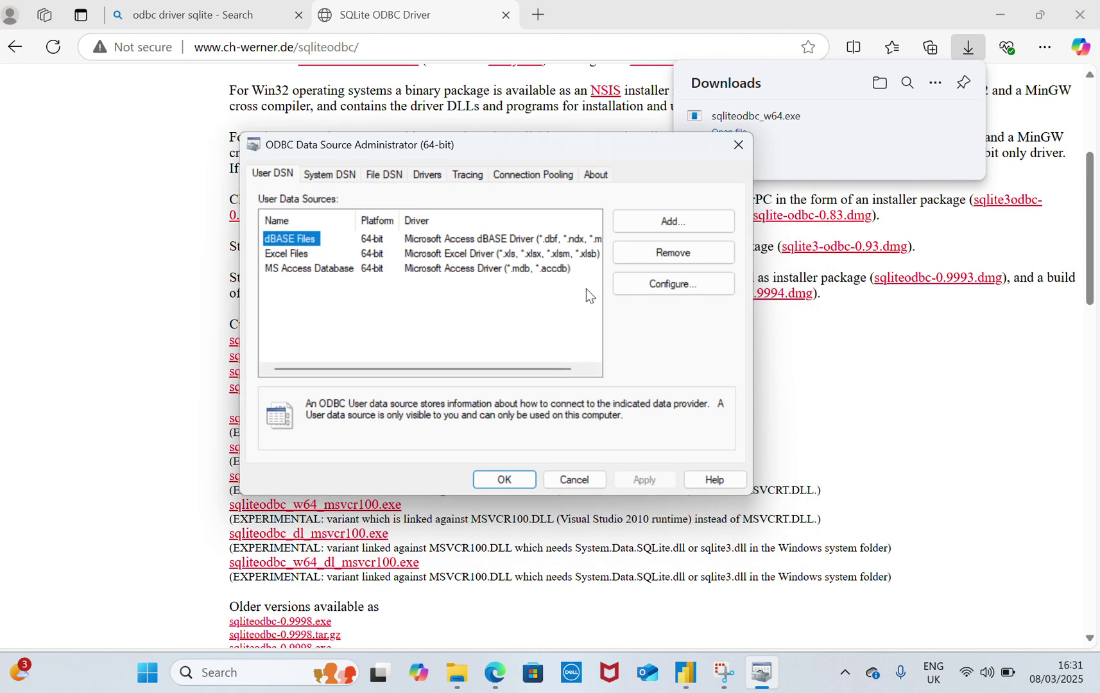
{"action": "left_click", "coordinate": [334, 179]}
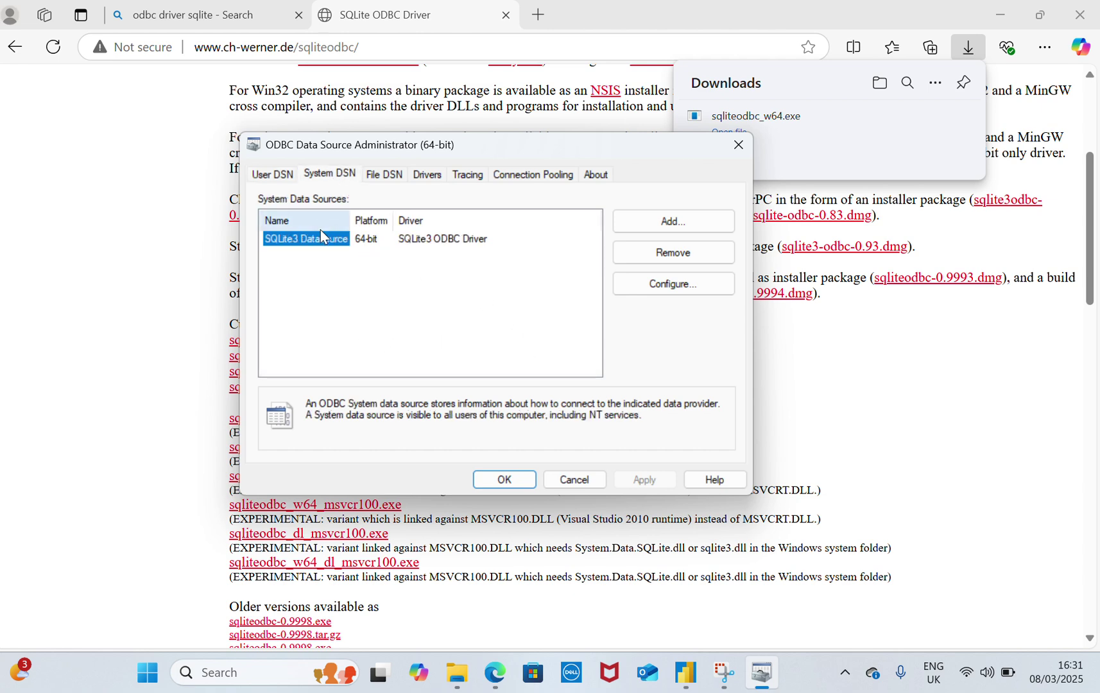
Check that the SQLite3 ODBC Driver is among the installed ODBC drivers, and return to the system data sources.
{"action": "left_click_drag", "start_coordinate": [344, 218], "coordinate": [375, 218]}
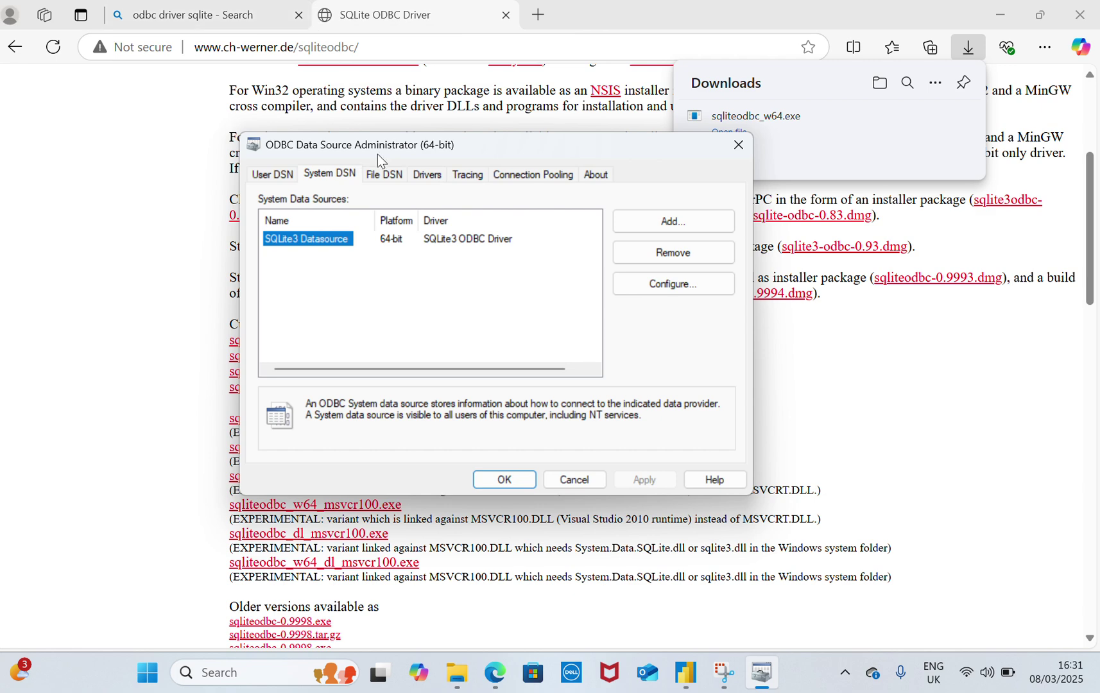
{"action": "left_click", "coordinate": [425, 176]}
{"action": "left_click", "coordinate": [341, 315]}
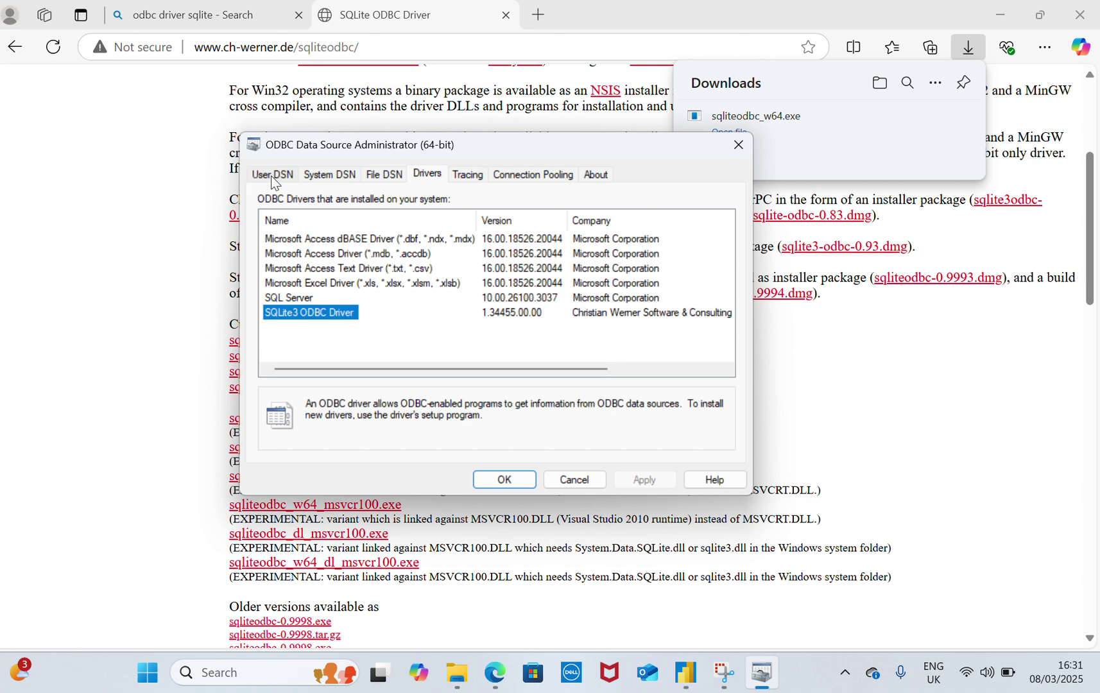
{"action": "left_click", "coordinate": [329, 174]}
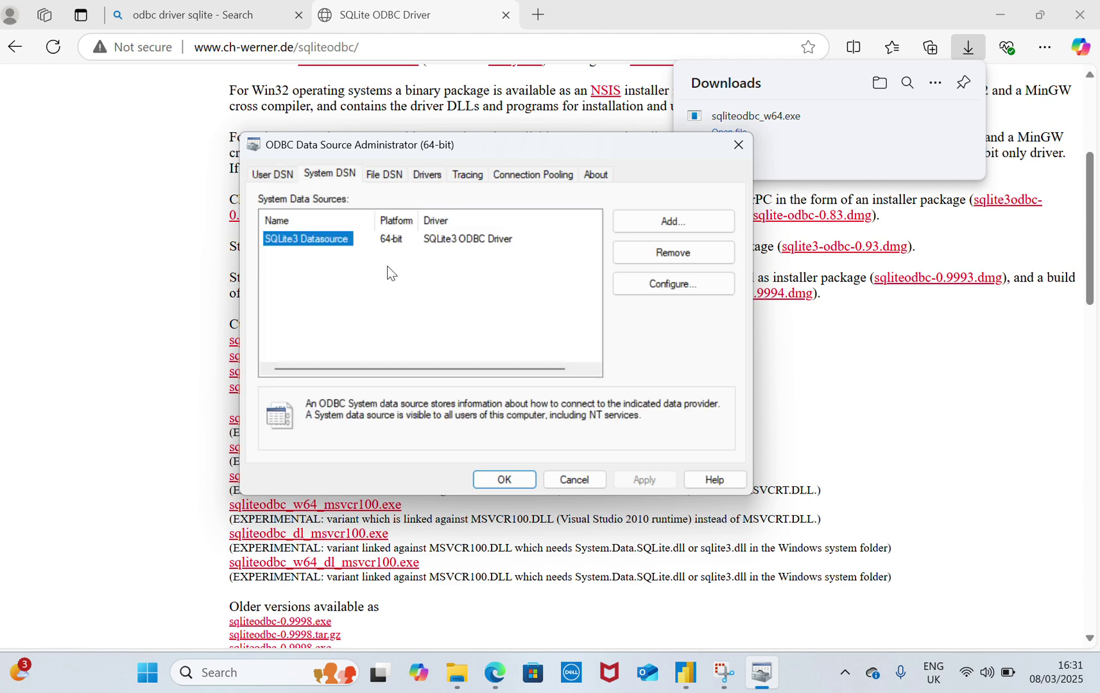
Add a user data source using the SQLite3 ODBC Driver and name it with the owner's first name followed by "Datasource".
{"action": "left_click", "coordinate": [272, 173]}
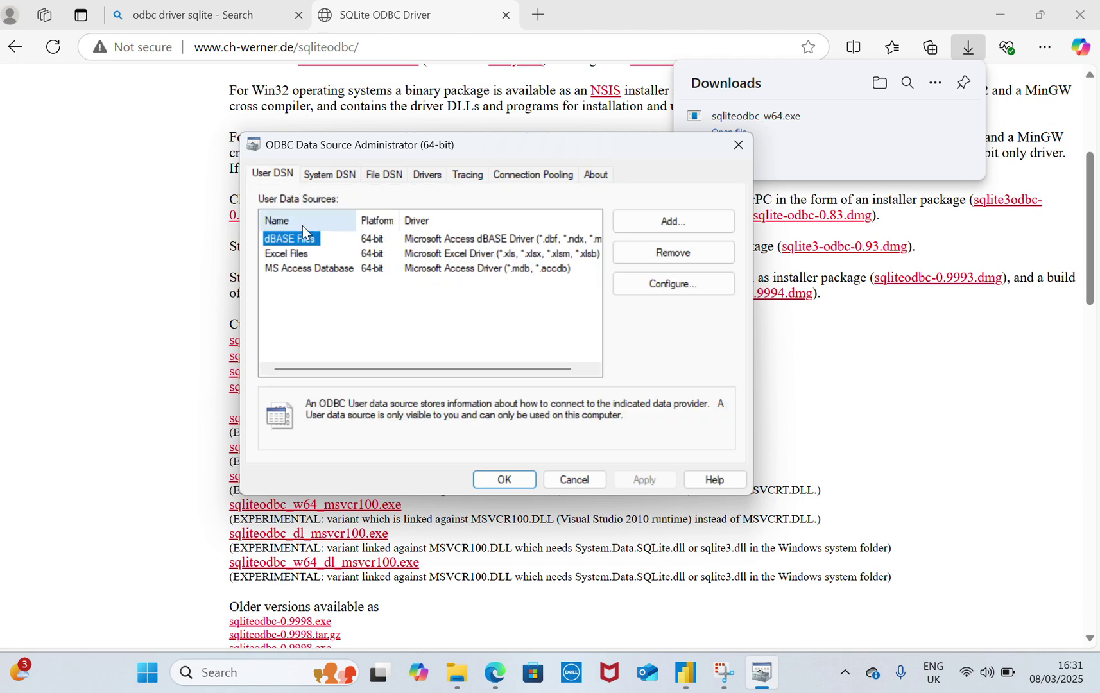
{"action": "left_click", "coordinate": [708, 221]}
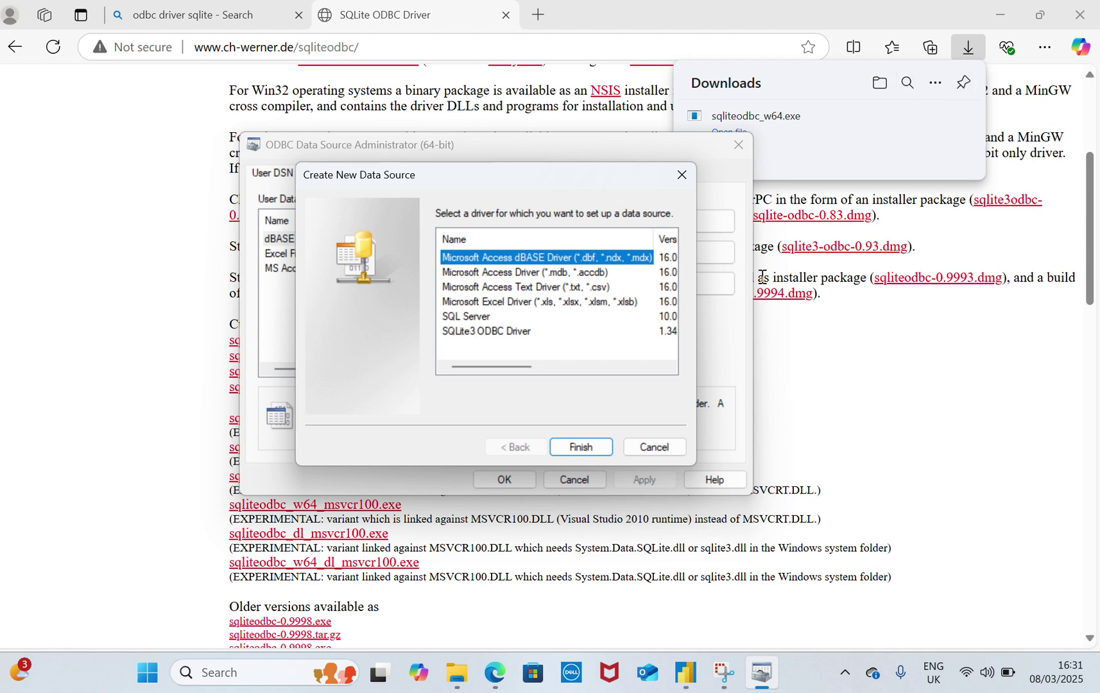
{"action": "left_click", "coordinate": [463, 331]}
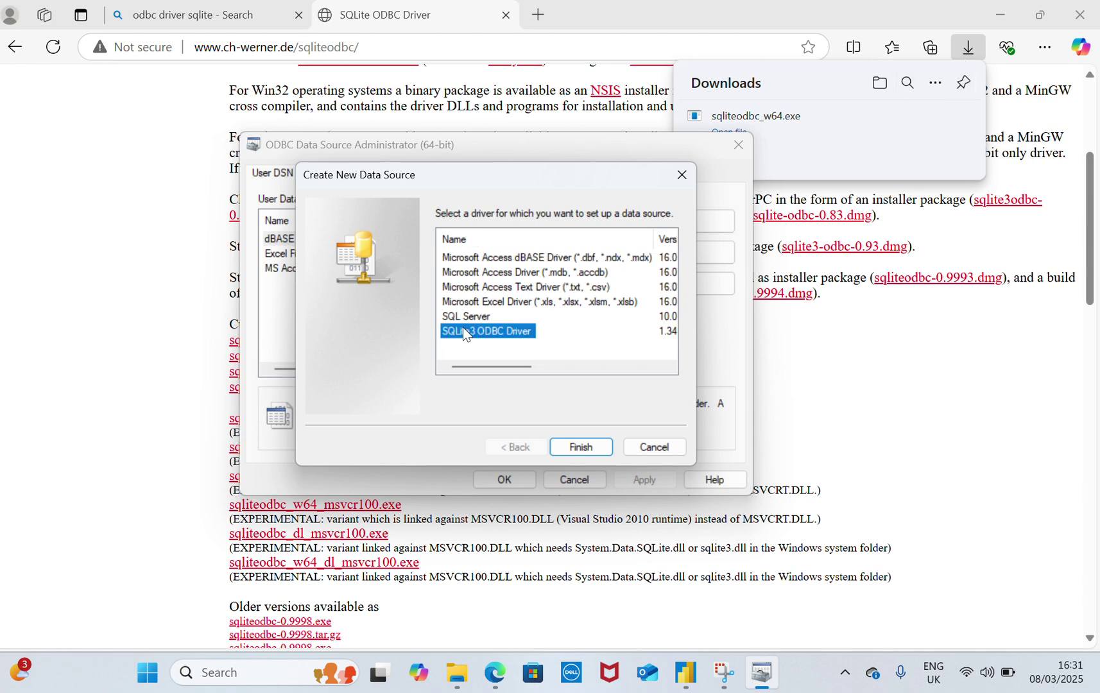
{"action": "left_click", "coordinate": [581, 447]}
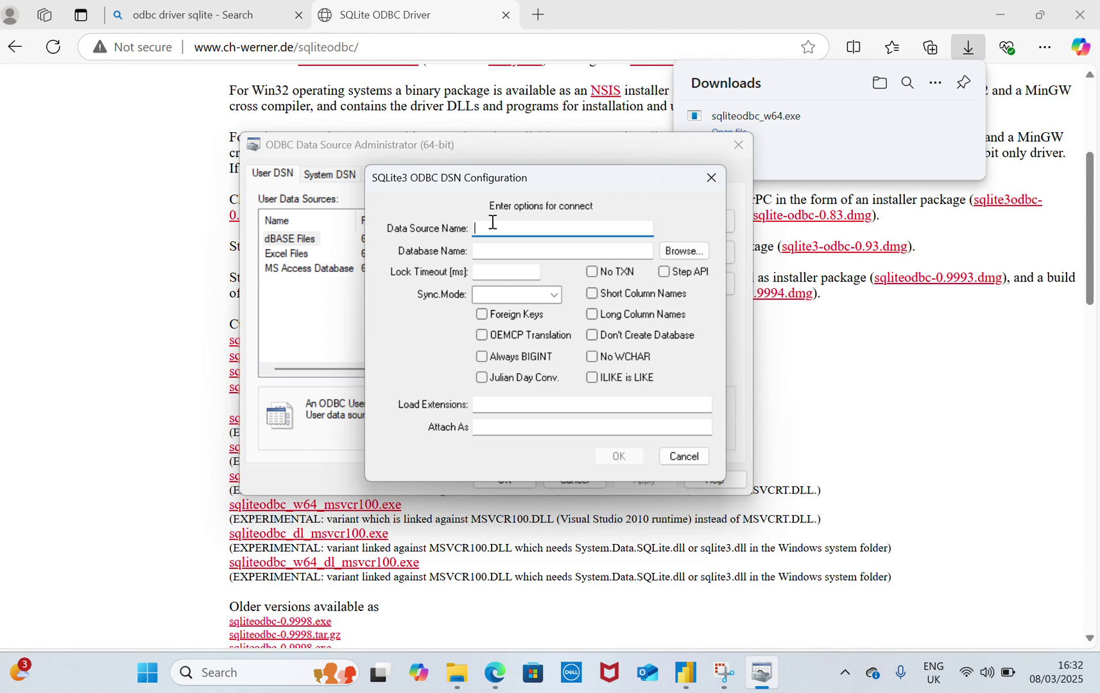
{"action": "type", "text": "Nirdesh Datasource"}
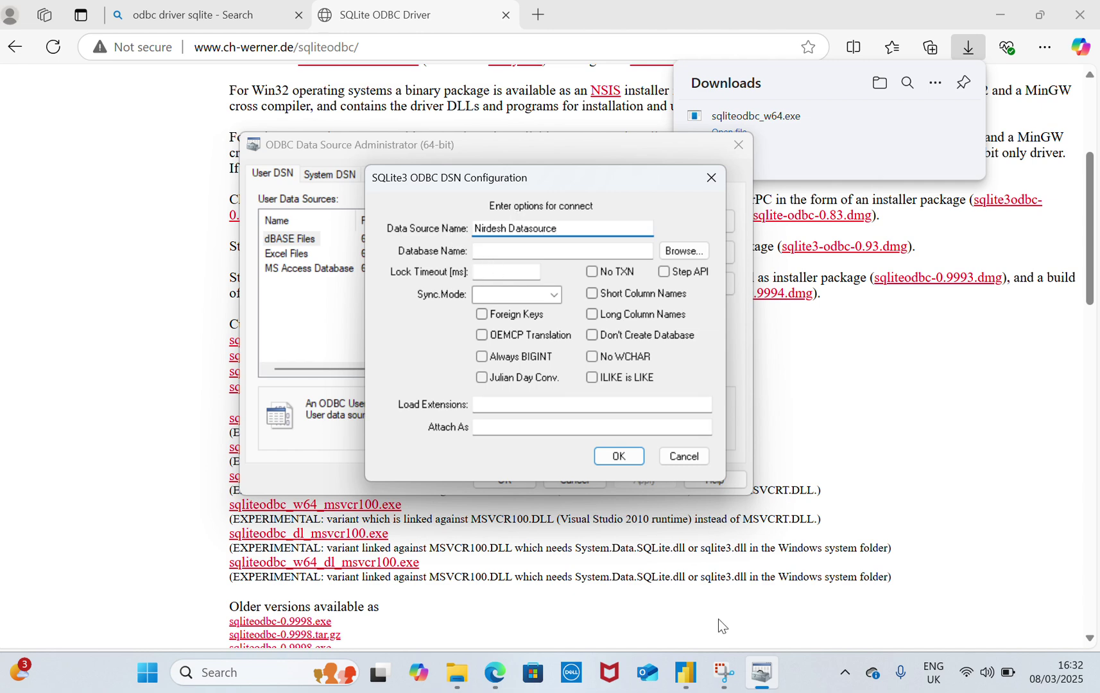
Find and launch P6 Professional 24 (x64), and open the database location settings of New_Connection in its database configuration.
{"action": "left_click", "coordinate": [152, 672]}
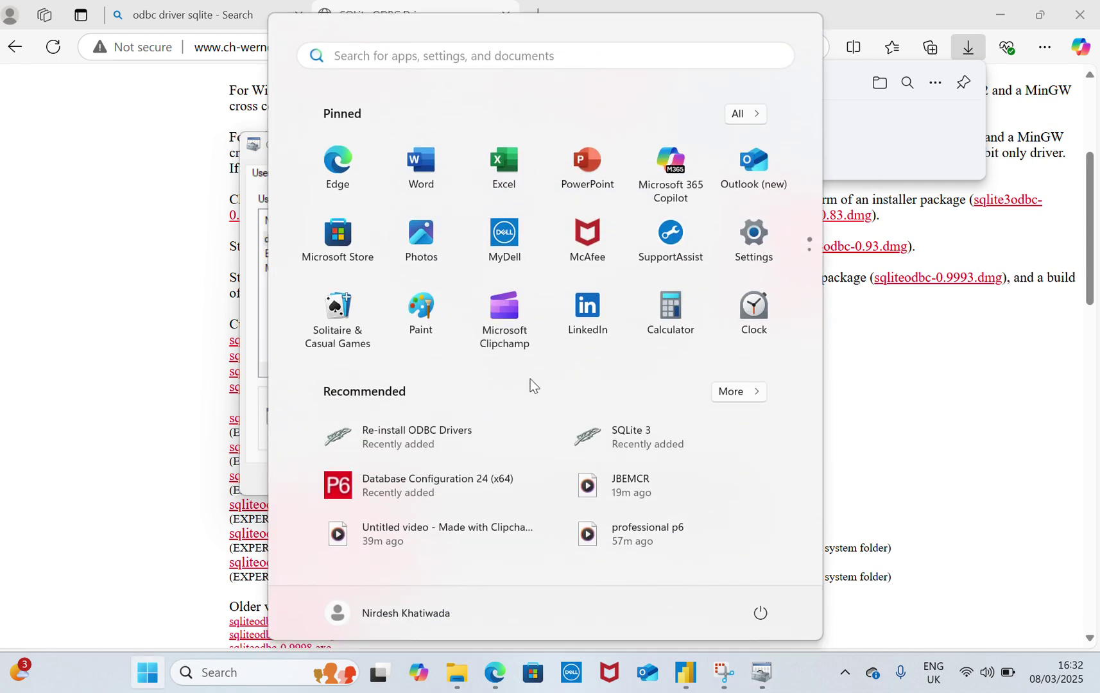
{"action": "type", "text": "primaver"}
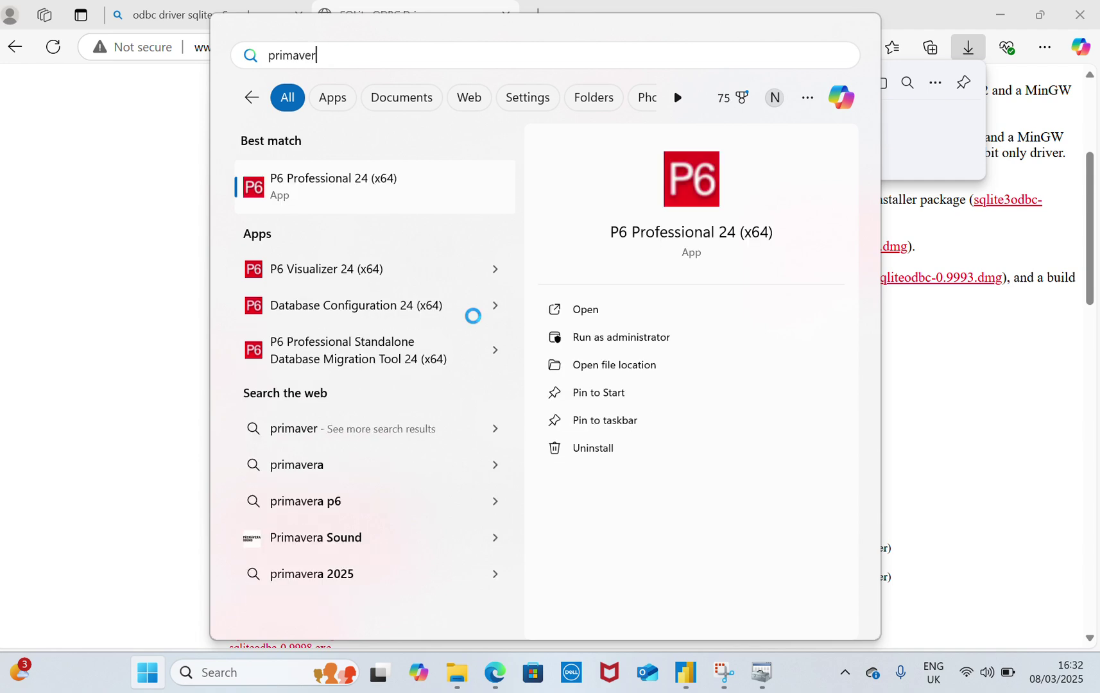
{"action": "left_click", "coordinate": [402, 180]}
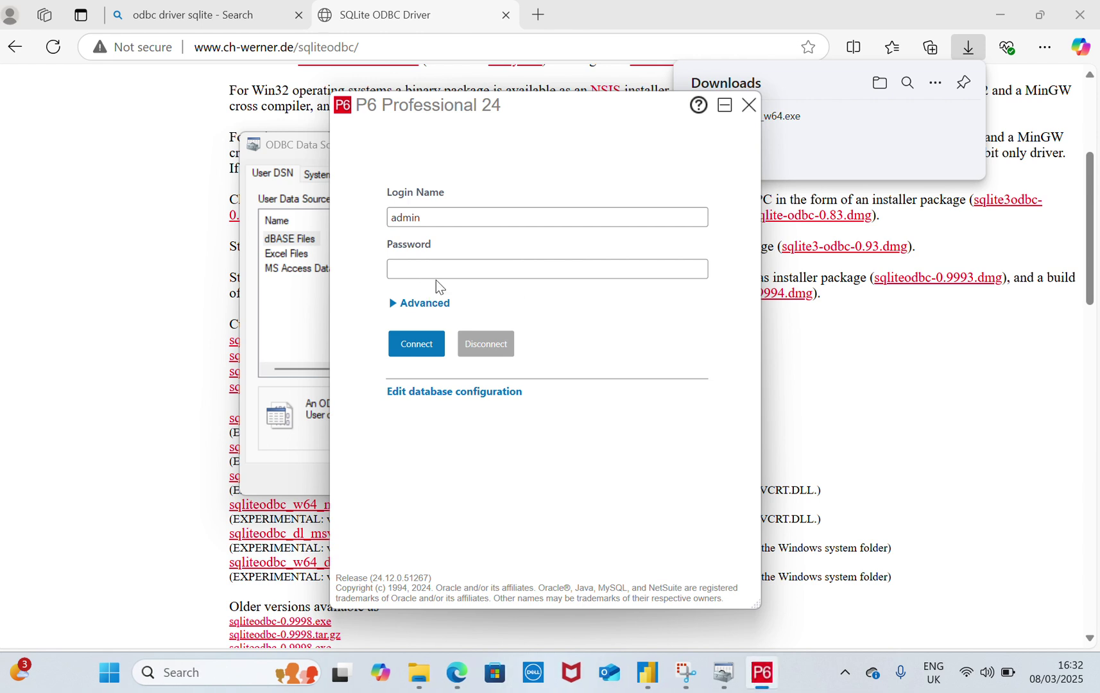
{"action": "left_click", "coordinate": [442, 308]}
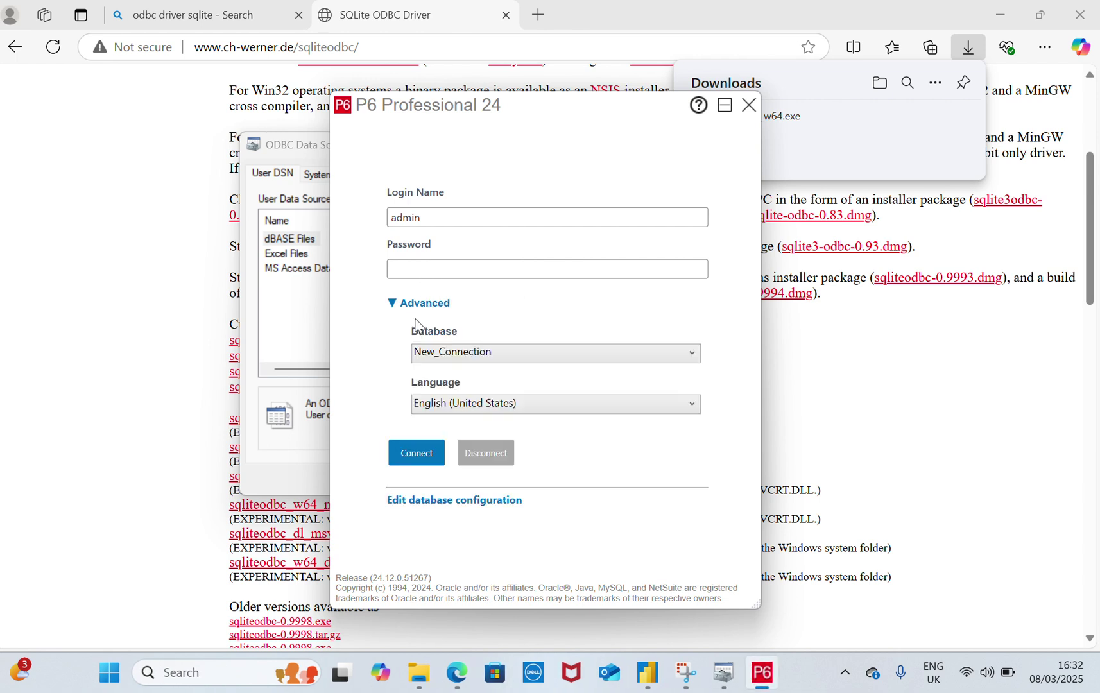
{"action": "left_click", "coordinate": [498, 508]}
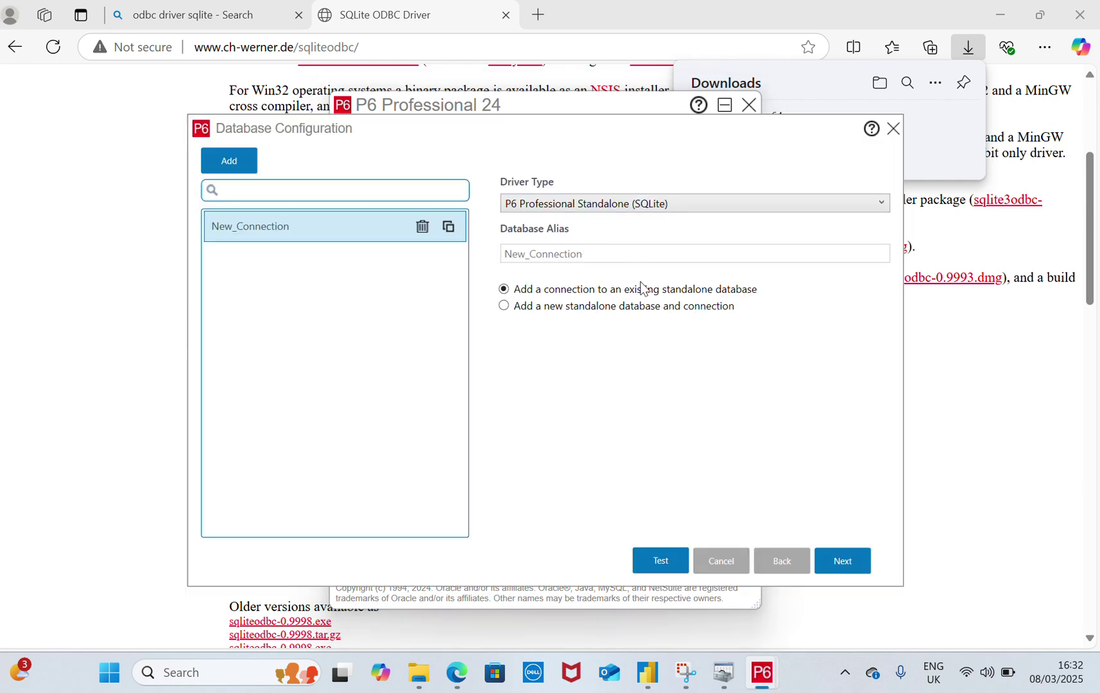
{"action": "left_click", "coordinate": [843, 561]}
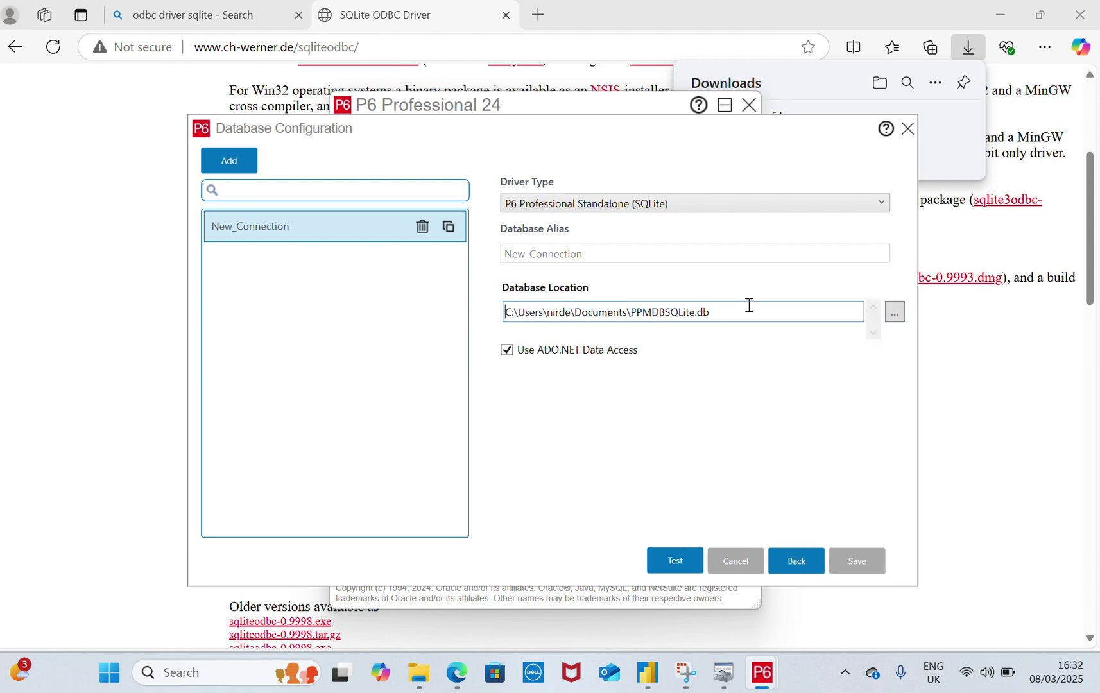
Copy the full database location path of PPMDBSQLite.db and close the database configuration.
{"action": "left_click_drag", "start_coordinate": [750, 305], "coordinate": [505, 311]}
{"action": "key", "text": "ctrl+c"}
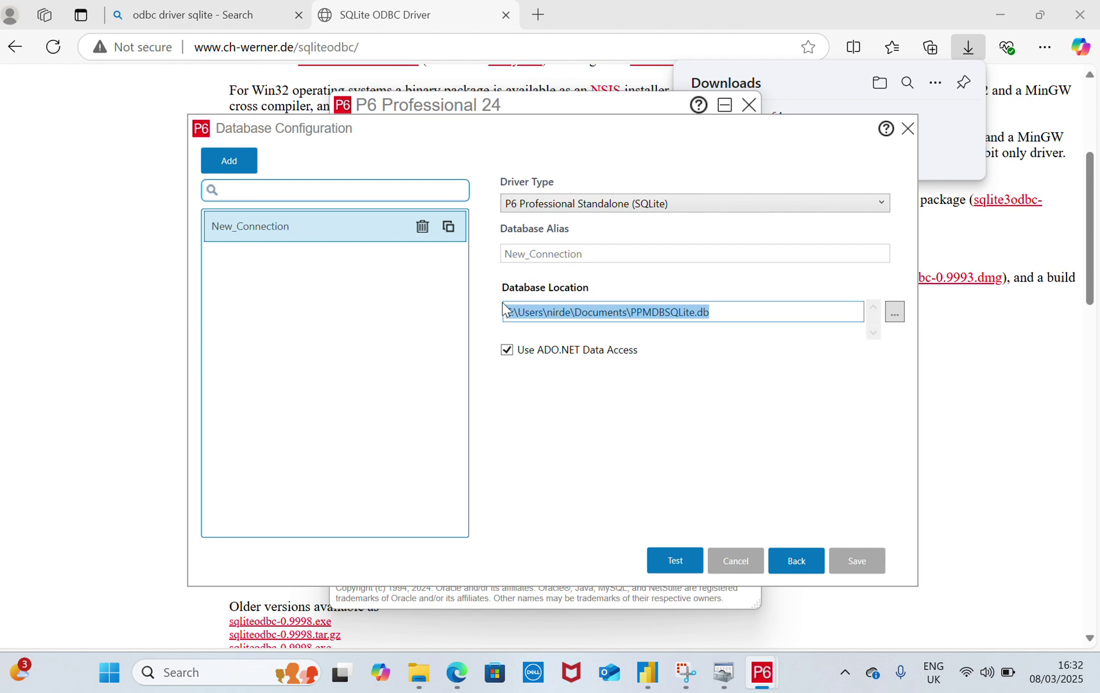
{"action": "right_click", "coordinate": [529, 315]}
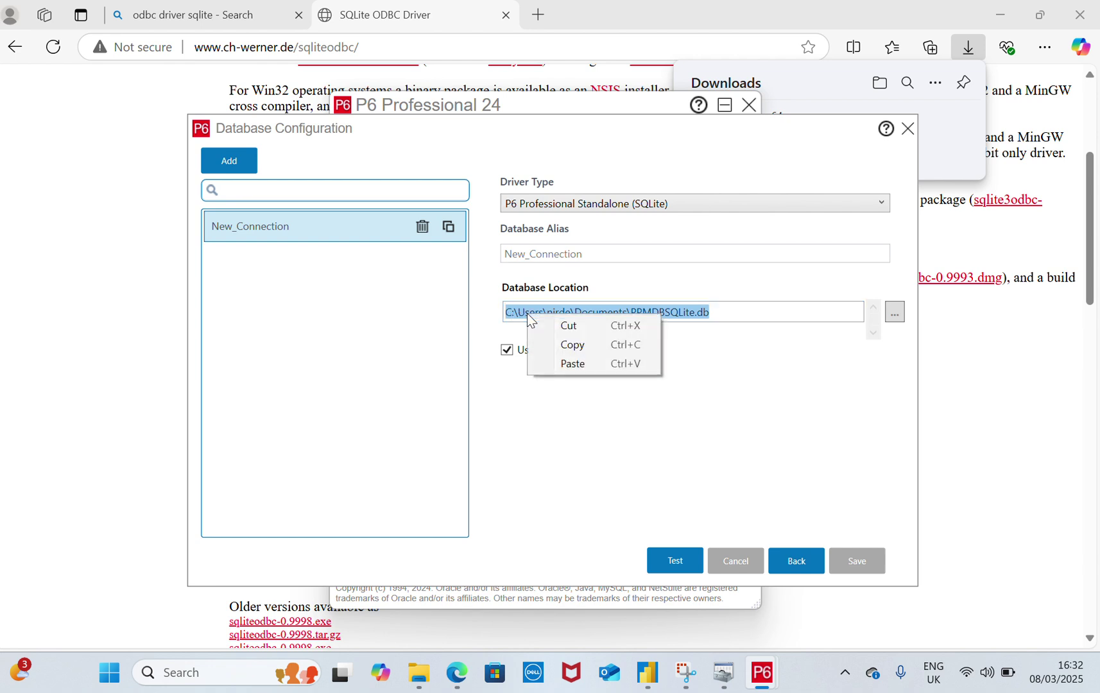
{"action": "left_click", "coordinate": [570, 350]}
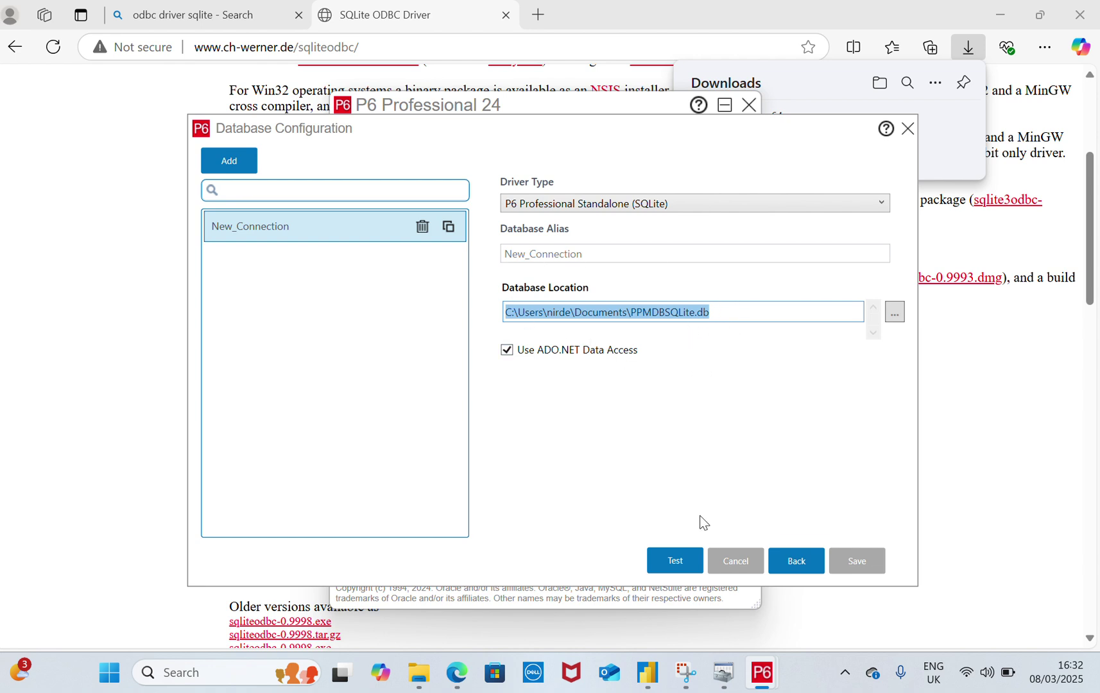
{"action": "left_click", "coordinate": [802, 568]}
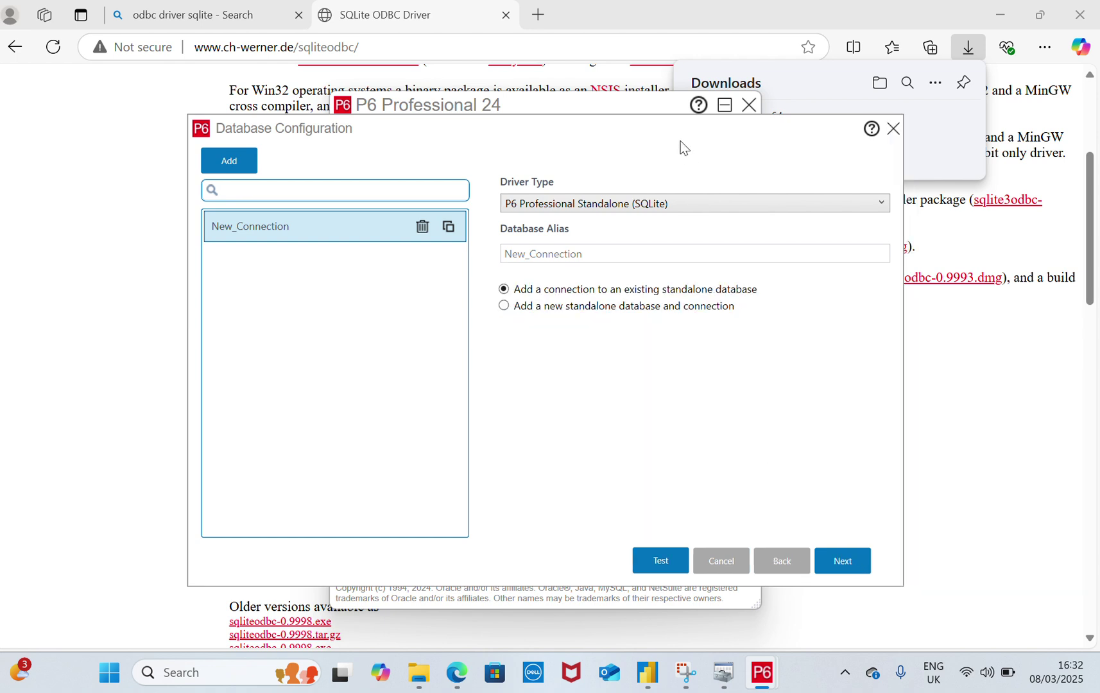
{"action": "left_click", "coordinate": [892, 130]}
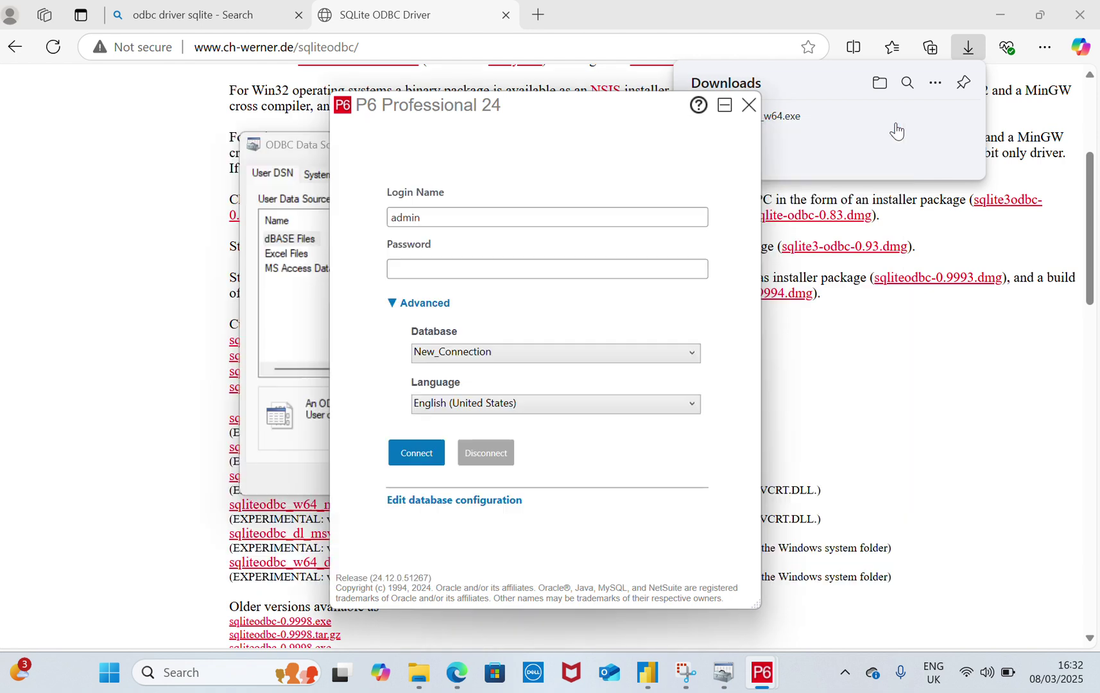
Set the new SQLite3 data source's database name to the copied PPMDBSQLite.db path, save it and close the ODBC Data Source Administrator.
{"action": "left_click", "coordinate": [267, 341]}
{"action": "left_click", "coordinate": [539, 247]}
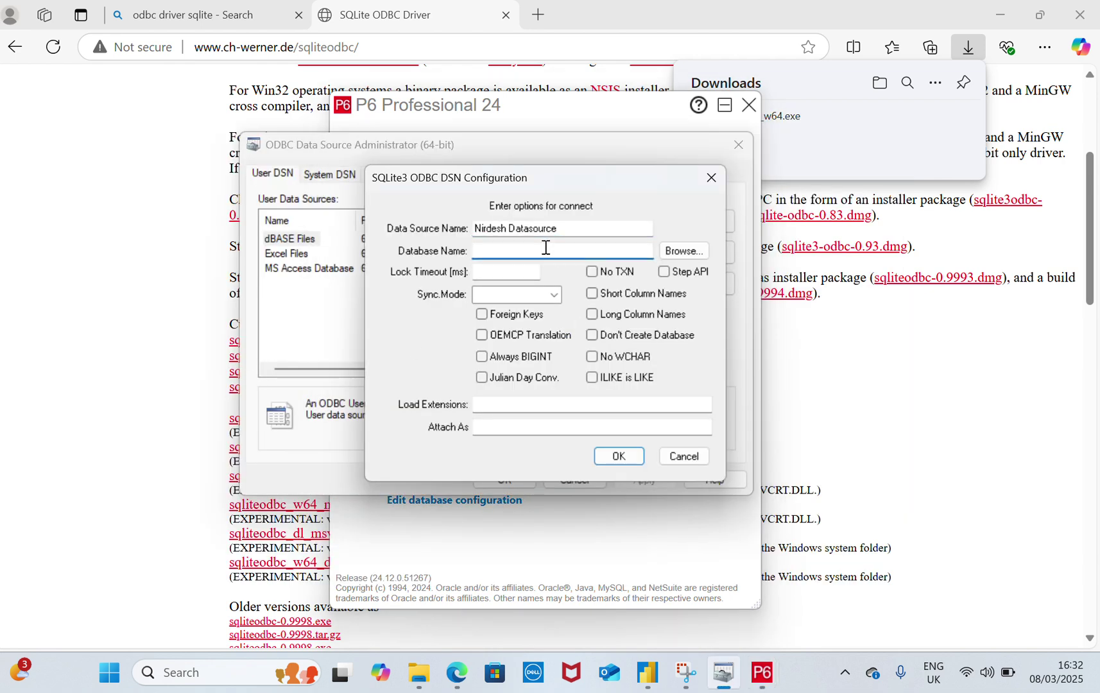
{"action": "key", "text": "ctrl+v"}
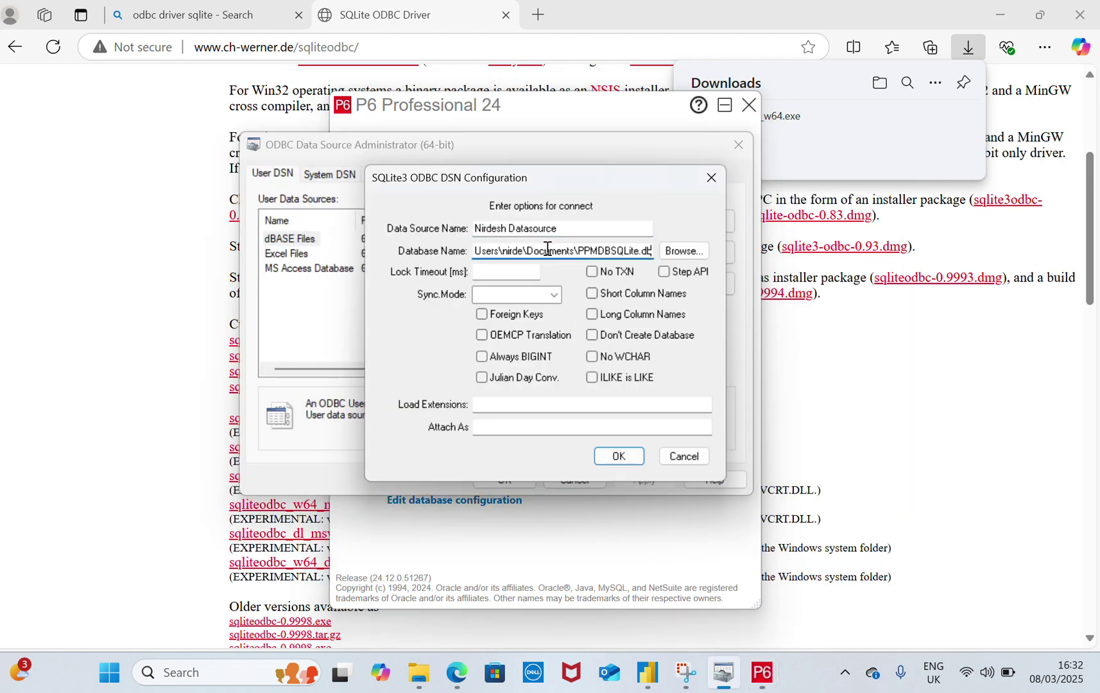
{"action": "left_click", "coordinate": [630, 460]}
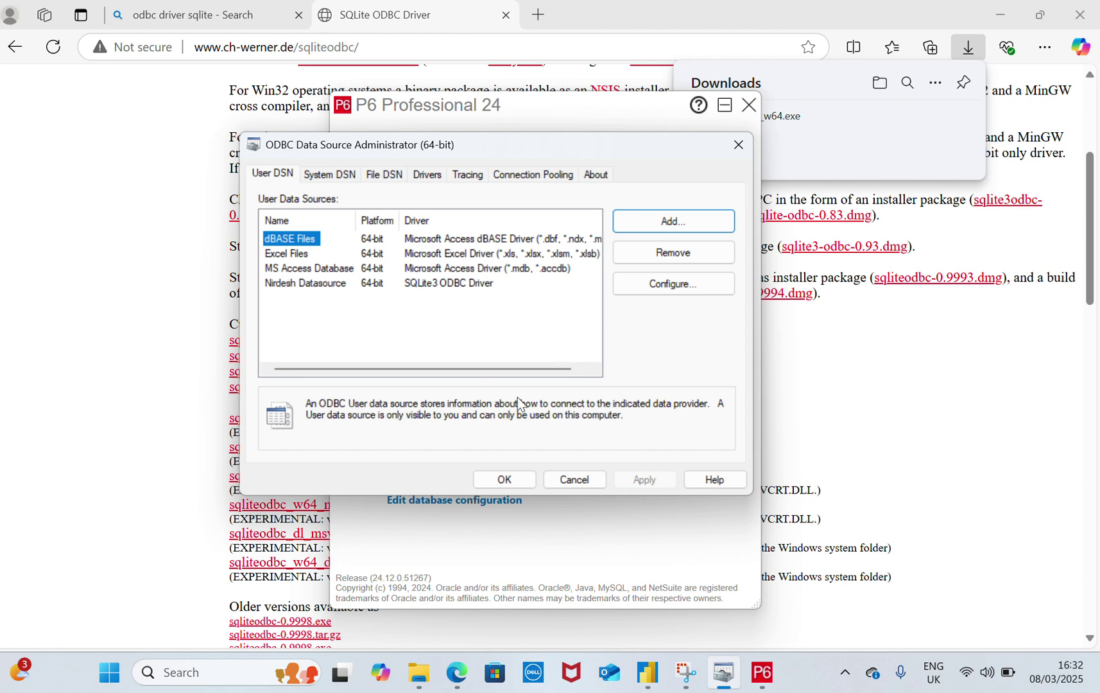
{"action": "left_click", "coordinate": [505, 480]}
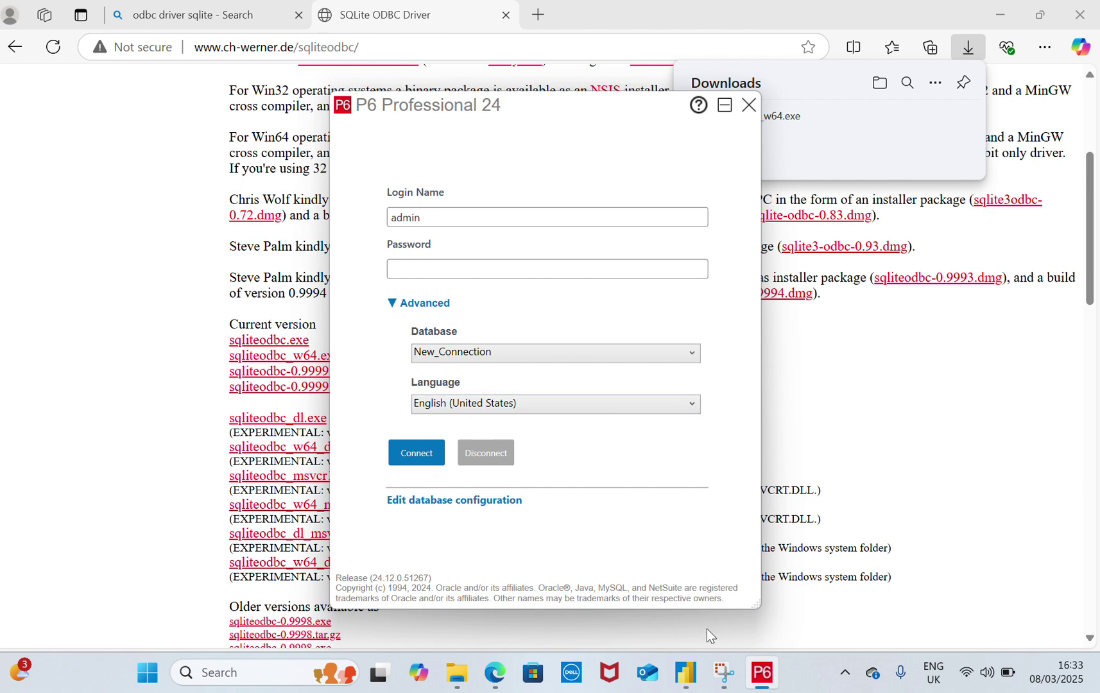
Switch to Power BI Desktop, search all data connectors for "odbc" and connect using the ODBC connector.
{"action": "left_click", "coordinate": [685, 671]}
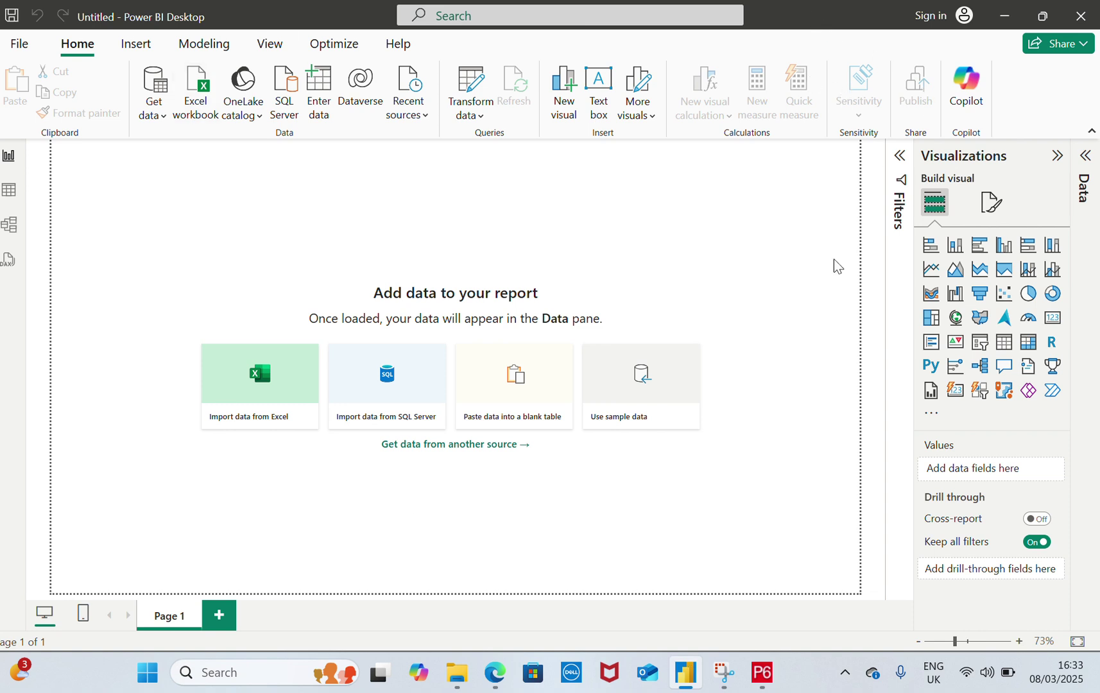
{"action": "left_click", "coordinate": [150, 115]}
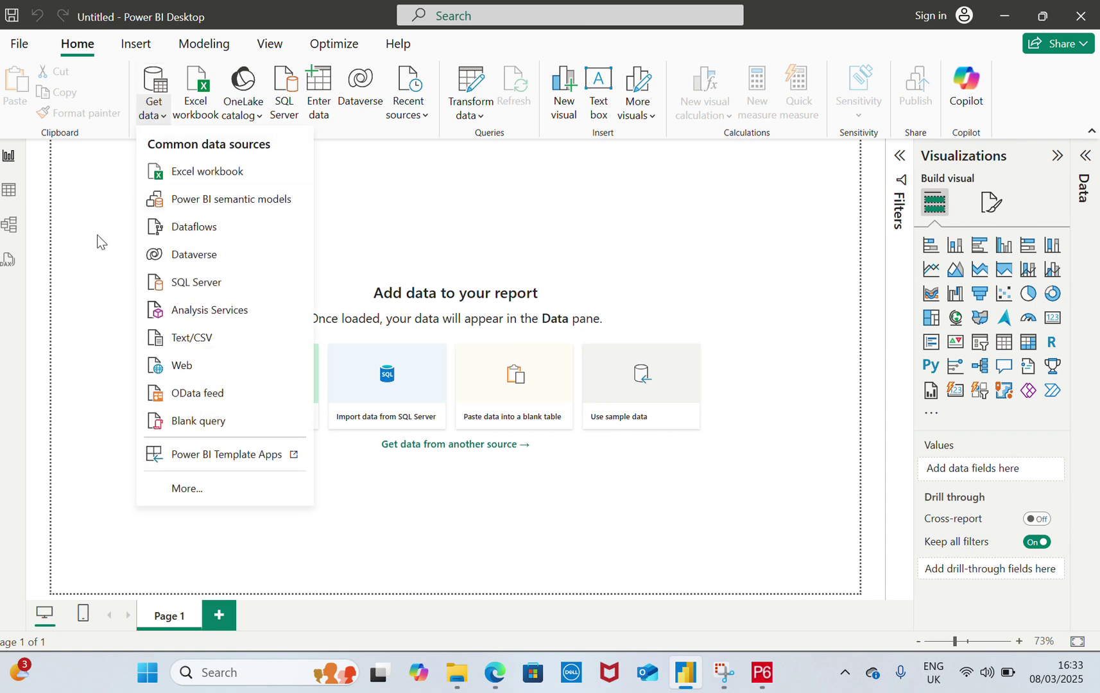
{"action": "left_click", "coordinate": [187, 489]}
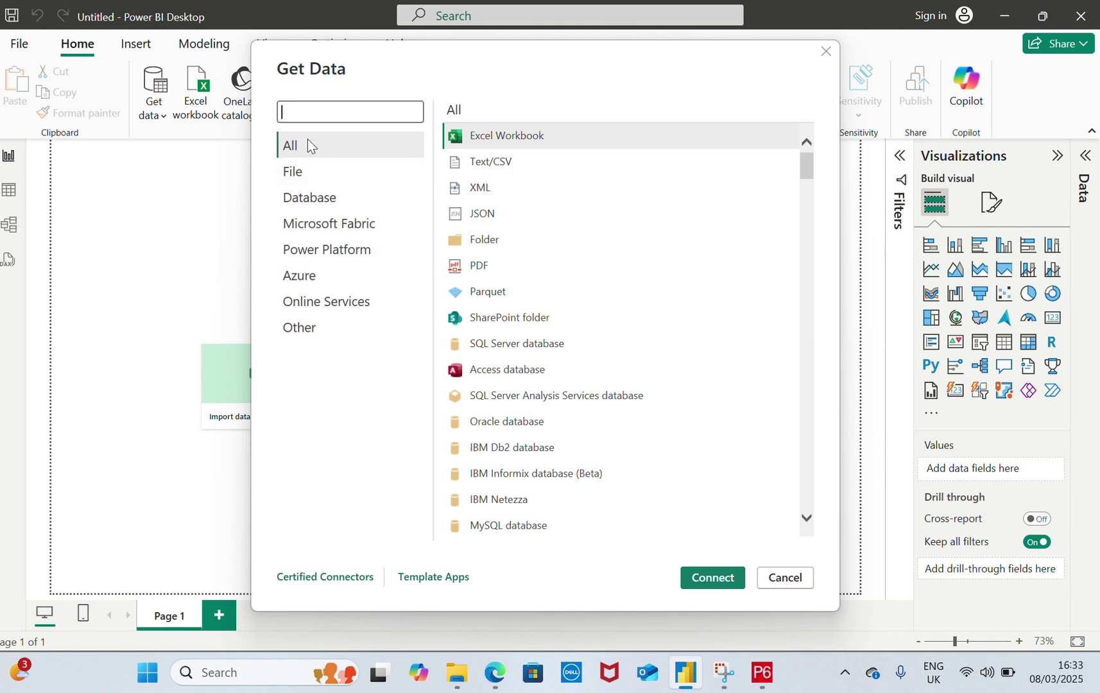
{"action": "type", "text": "odp"}
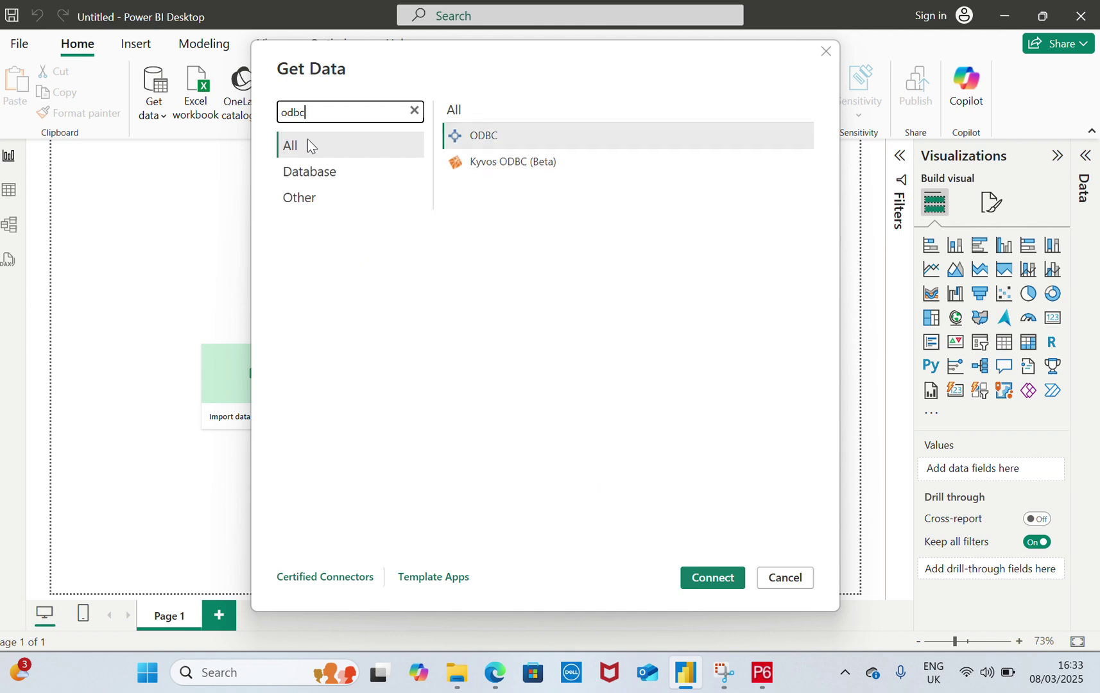
{"action": "left_click", "coordinate": [486, 140]}
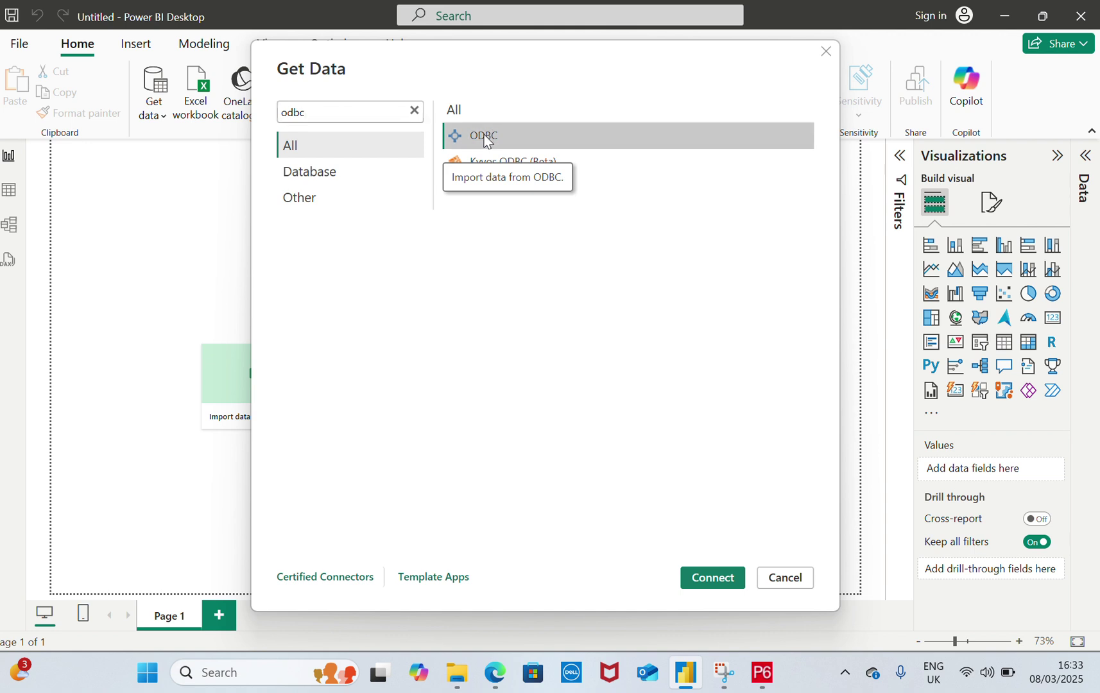
{"action": "left_click", "coordinate": [712, 576]}
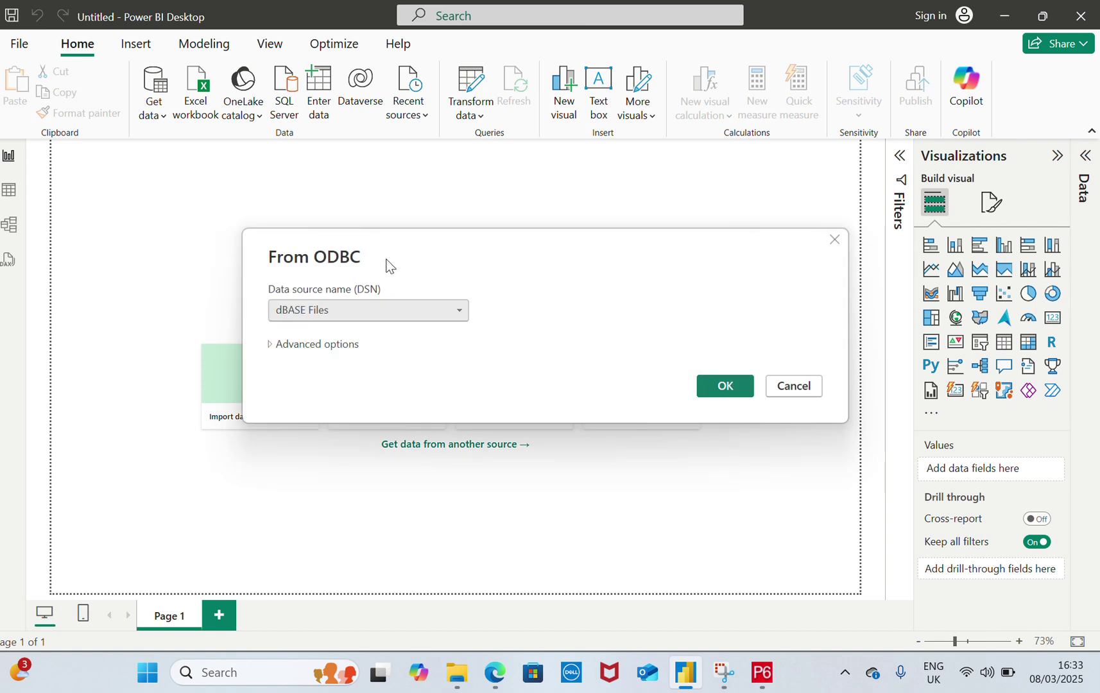
Choose the newly created SQLite user data source as the ODBC data source name and proceed to its credentials.
{"action": "left_click_drag", "start_coordinate": [485, 230], "coordinate": [456, 187]}
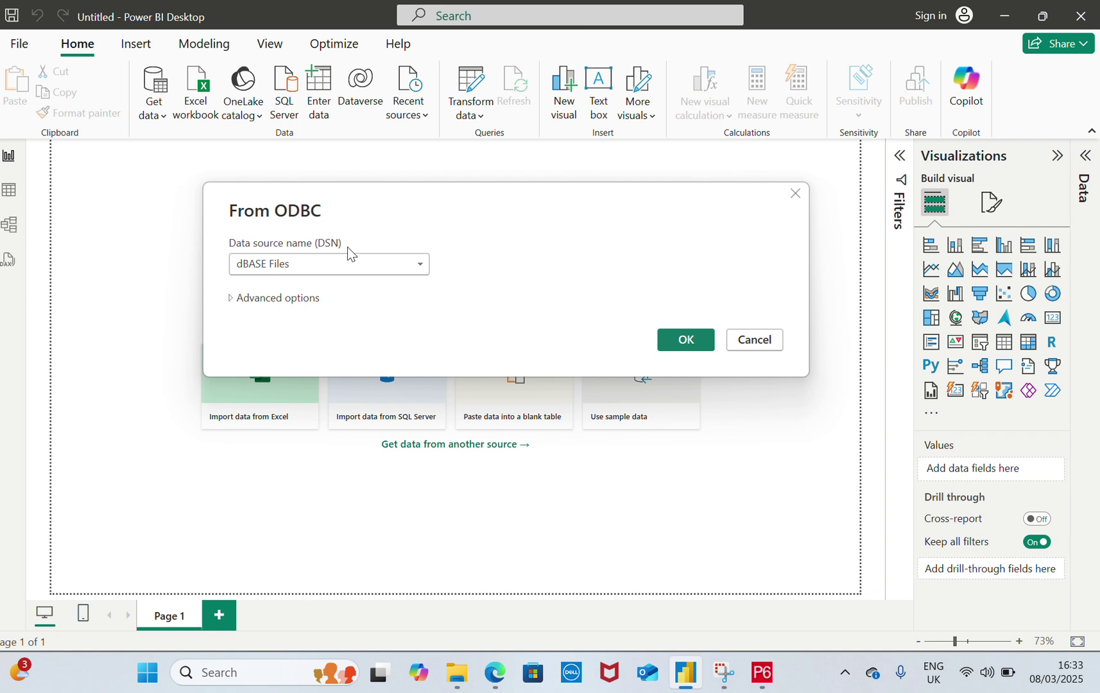
{"action": "left_click", "coordinate": [341, 268]}
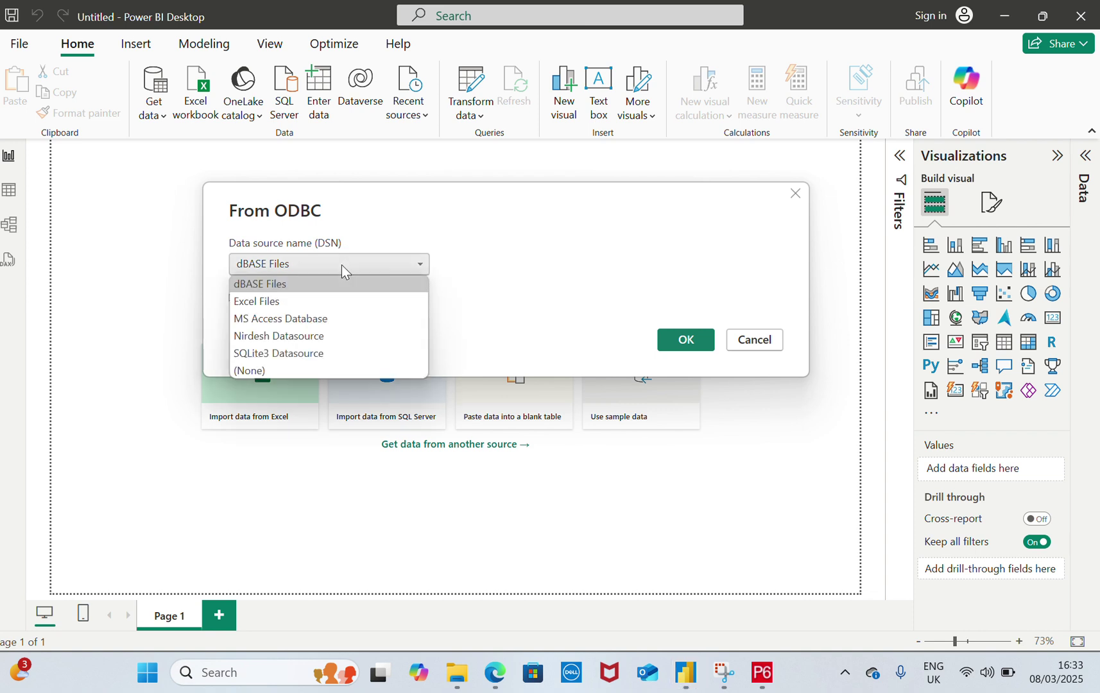
{"action": "left_click", "coordinate": [286, 340]}
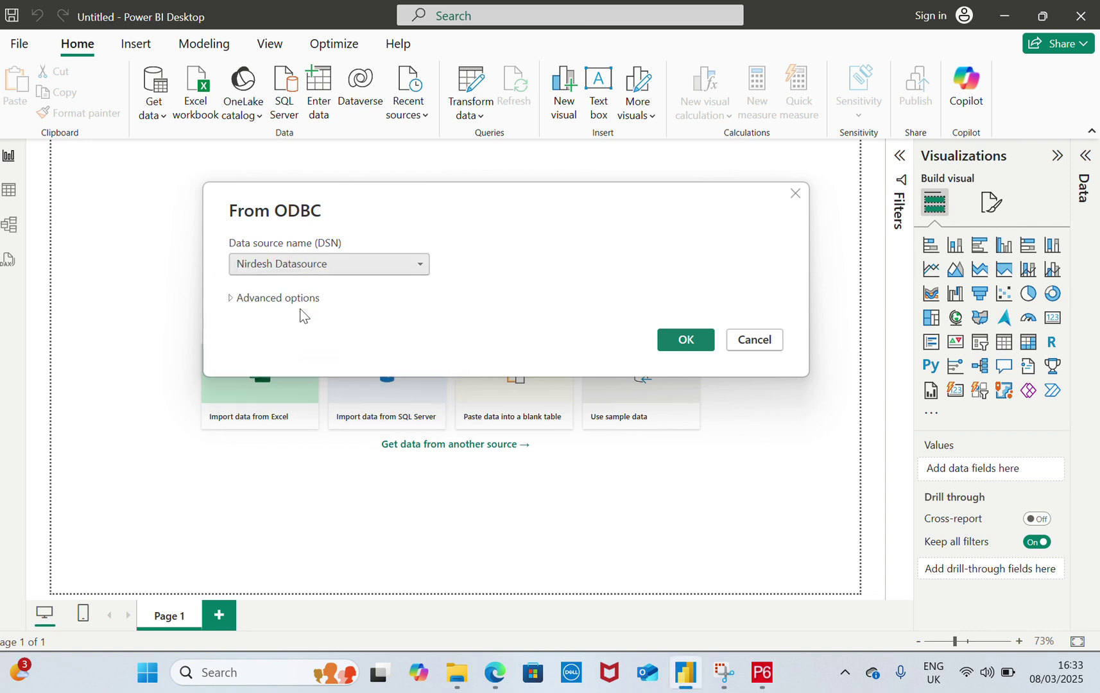
{"action": "left_click", "coordinate": [686, 344]}
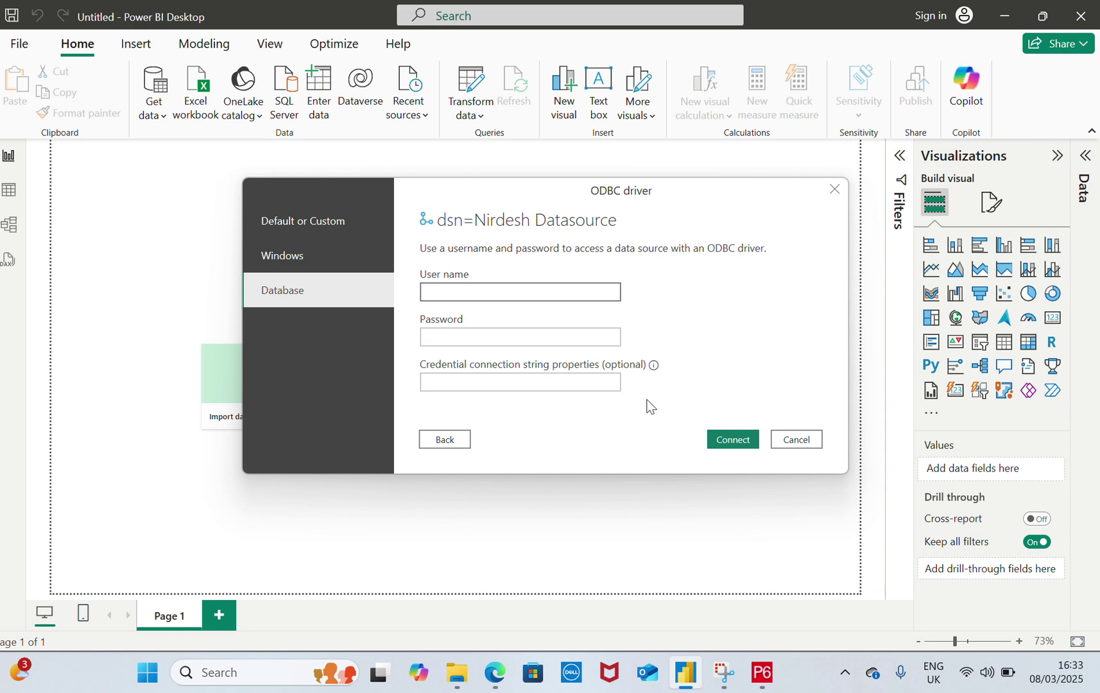
Check the login name on the P6 Professional login window, then enter user name admin and the password as the ODBC database credentials.
{"action": "left_click", "coordinate": [759, 672]}
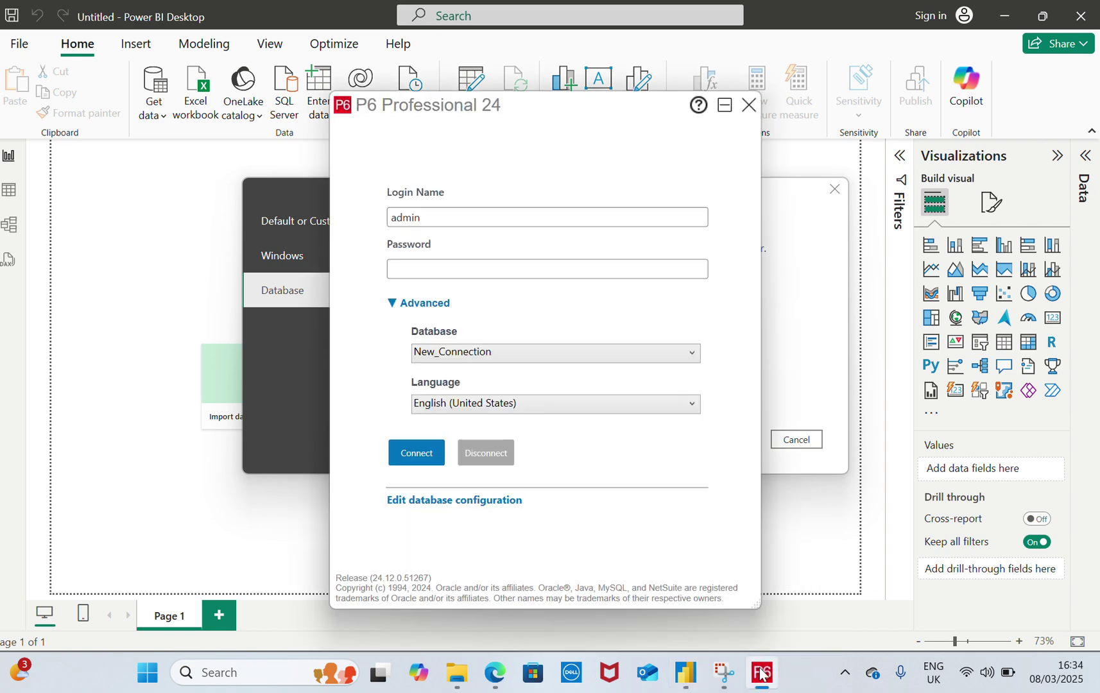
{"action": "key", "text": "Escape"}
{"action": "left_click", "coordinate": [501, 288]}
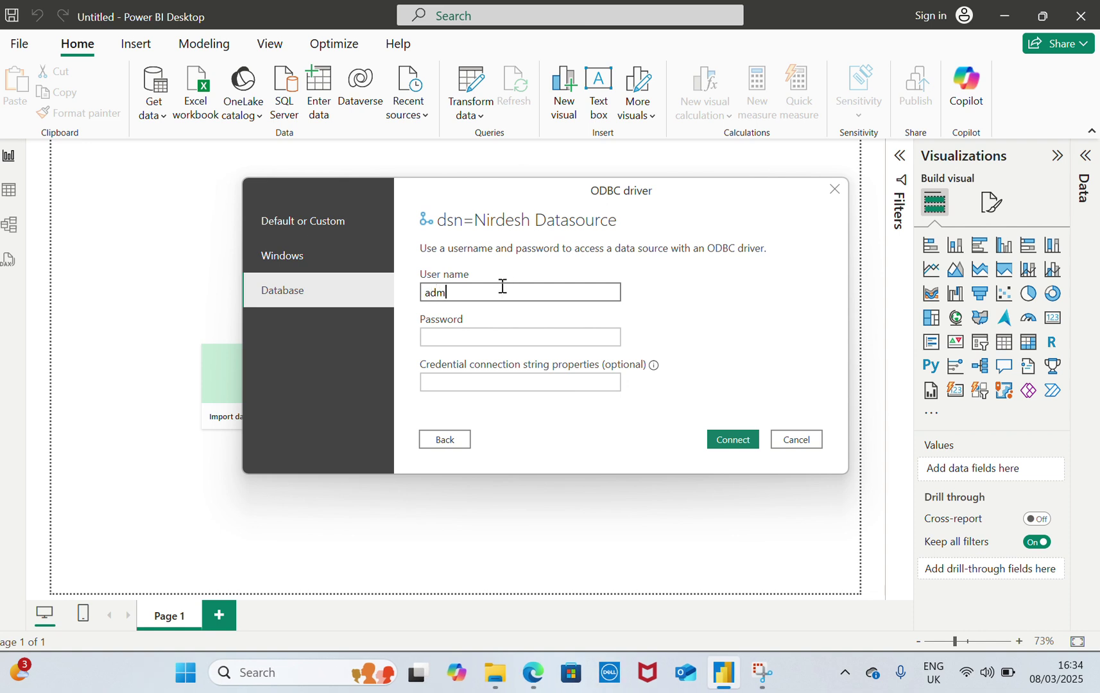
{"action": "left_click", "coordinate": [510, 341]}
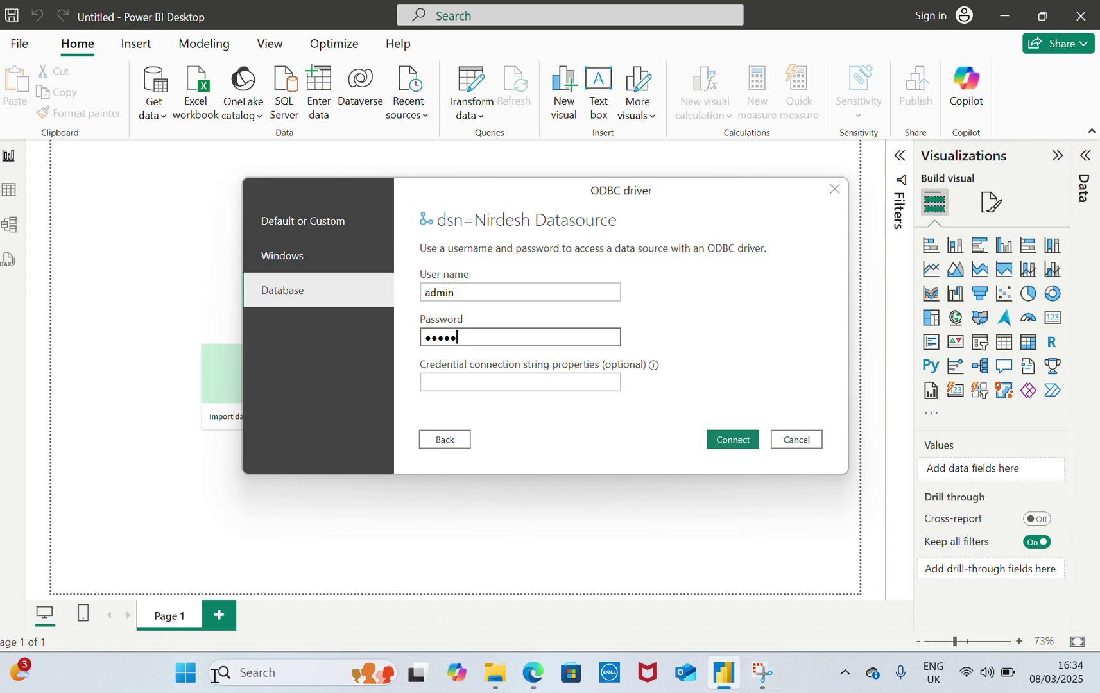
Launch P6 Professional 24 and review New_Connection's driver type and database location in the database configuration, leaving the settings as they are.
{"action": "left_click", "coordinate": [188, 678]}
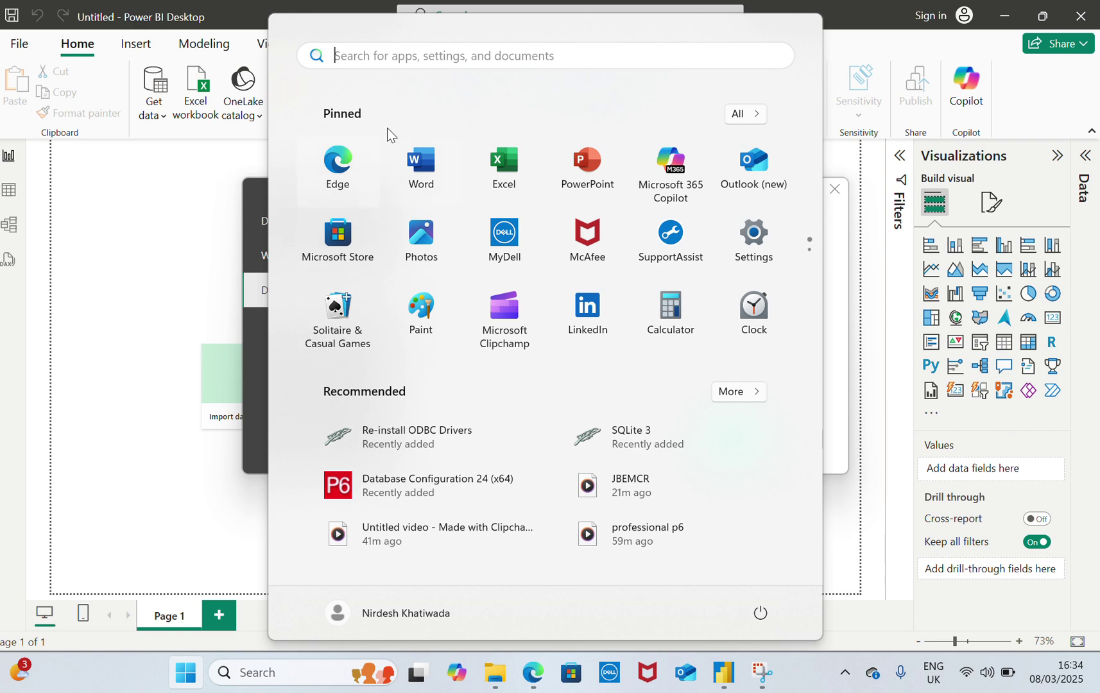
{"action": "type", "text": "primaver"}
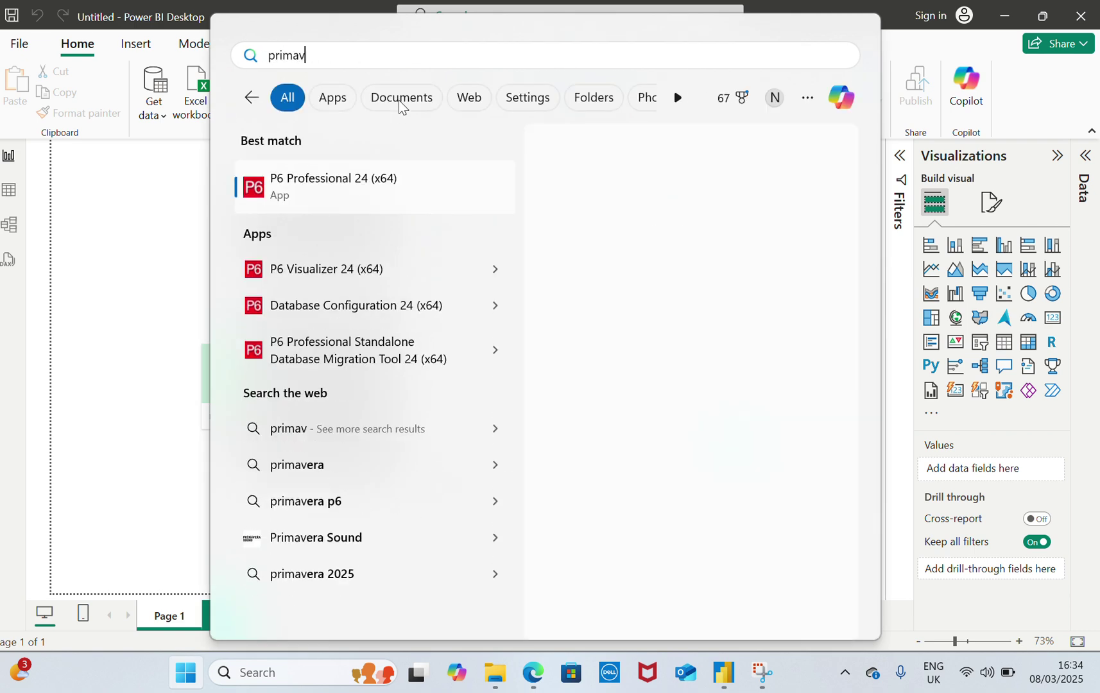
{"action": "left_click", "coordinate": [338, 197]}
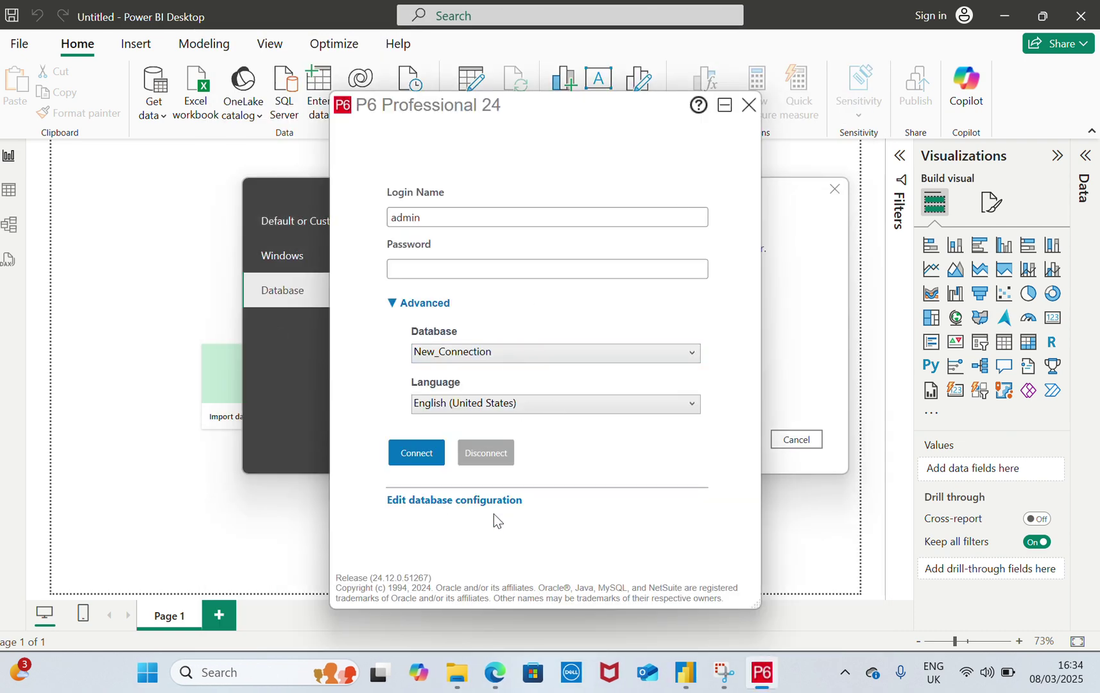
{"action": "left_click", "coordinate": [486, 500]}
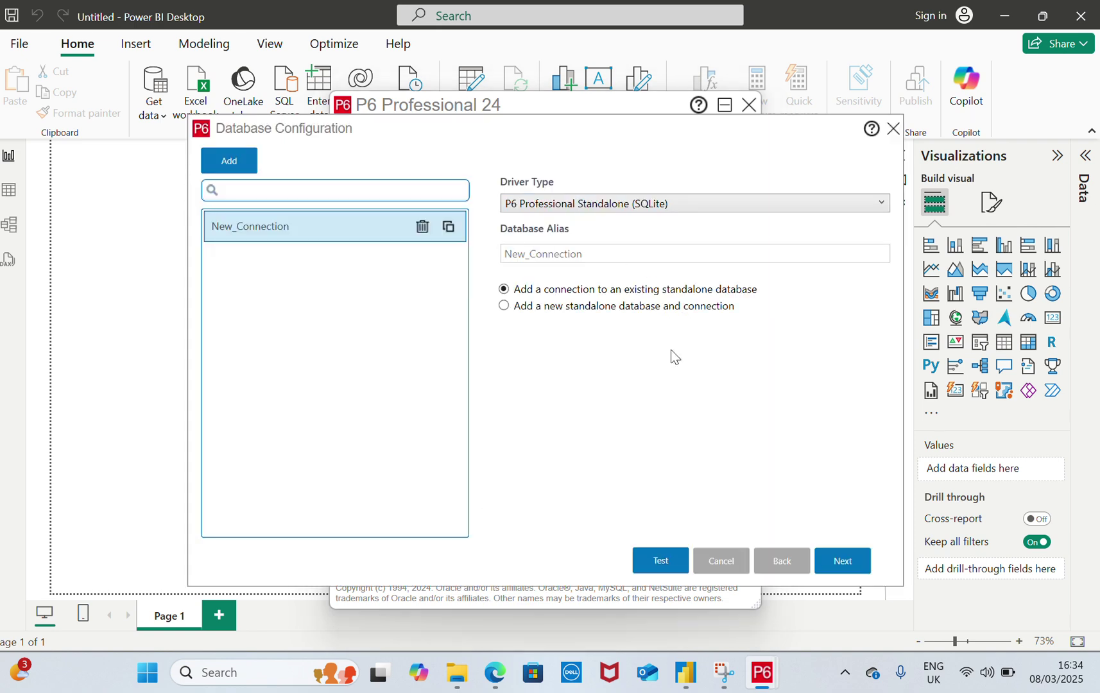
{"action": "left_click", "coordinate": [842, 560]}
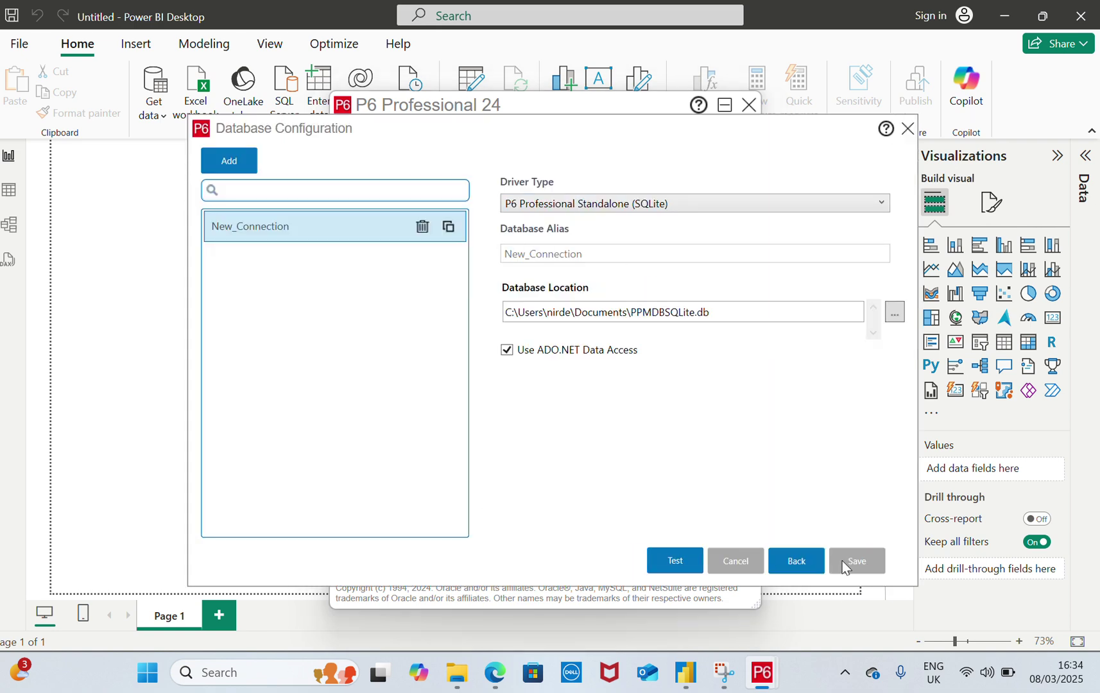
{"action": "left_click", "coordinate": [796, 560]}
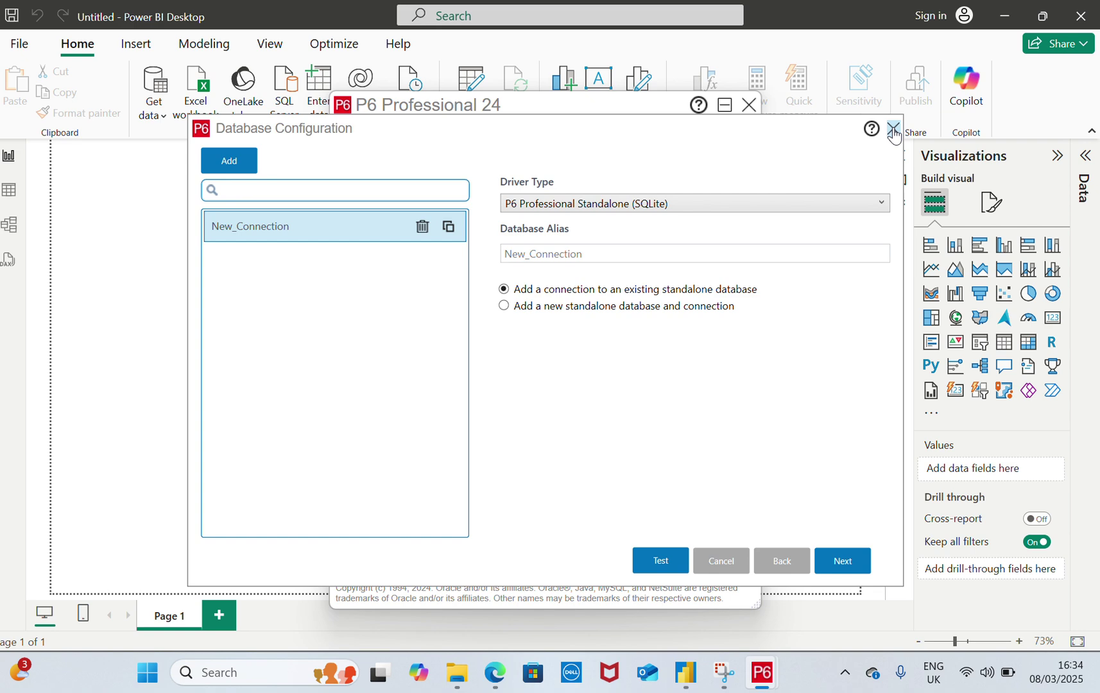
{"action": "left_click", "coordinate": [893, 130]}
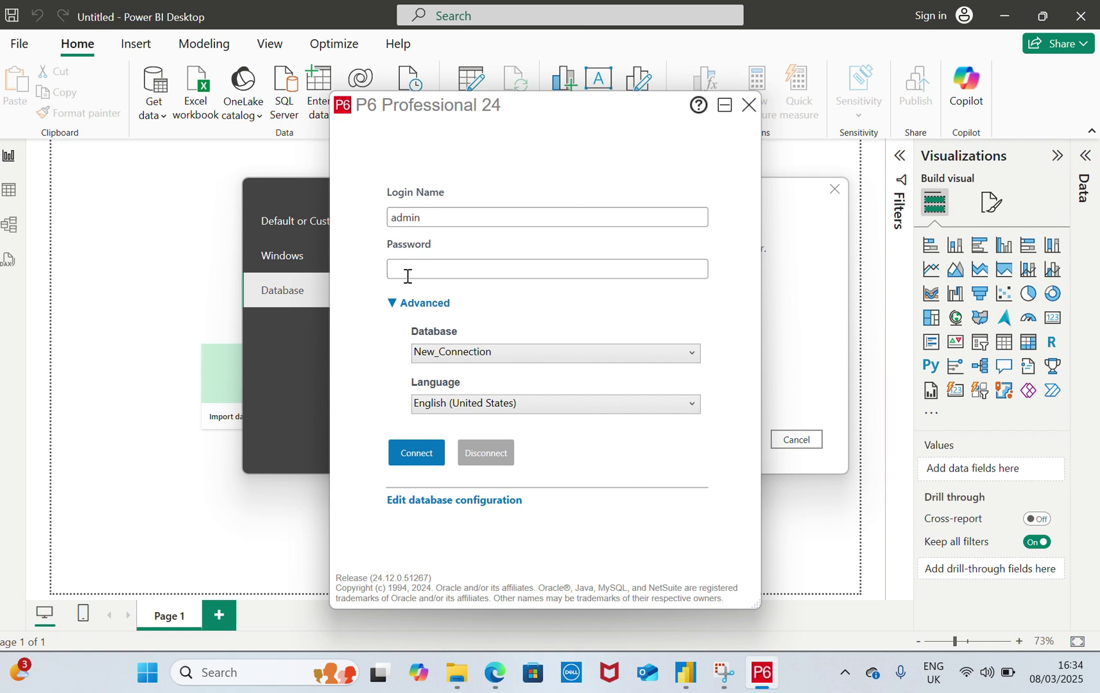
Enter the account password for the admin login in P6 Professional and connect to the New_Connection database.
{"action": "left_click", "coordinate": [459, 275]}
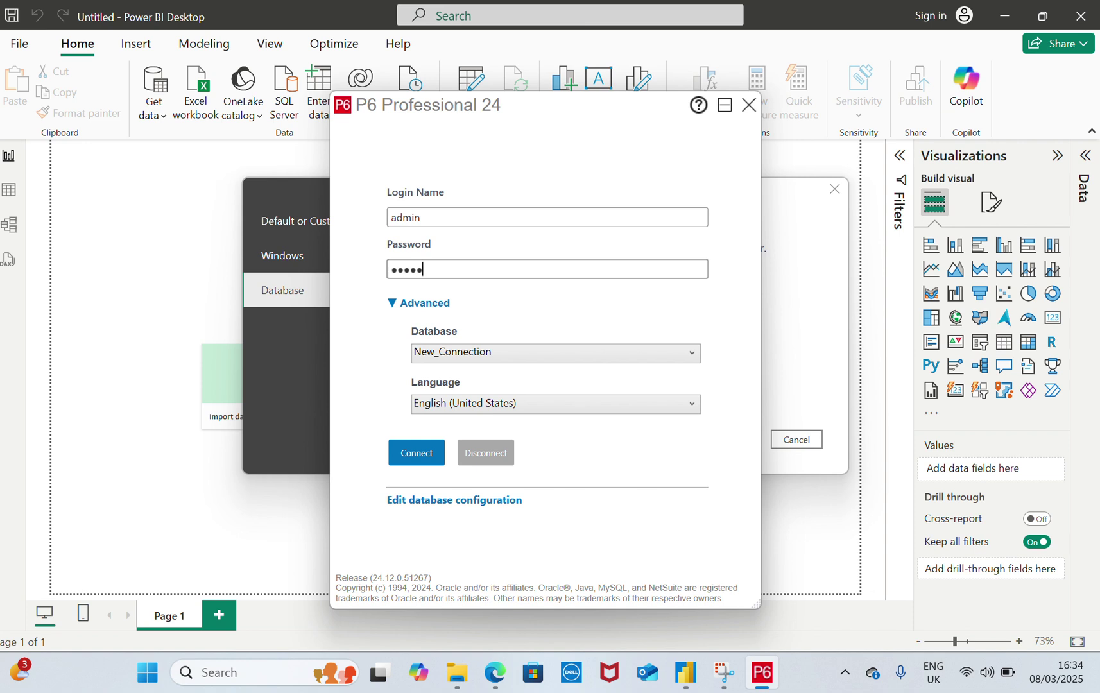
{"action": "left_click", "coordinate": [414, 461]}
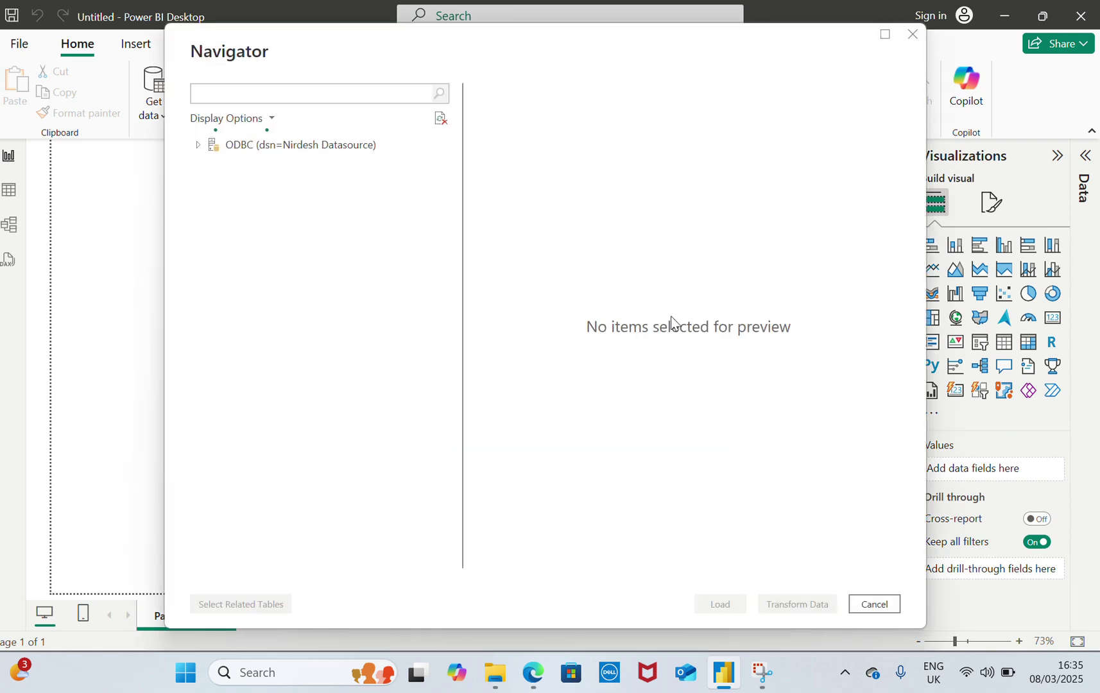
Examine the list of Primavera views and tables offered by the ODBC data source in Power BI's Navigator.
{"action": "scroll", "coordinate": [211, 195], "scroll_direction": "down", "scroll_amount": 2}
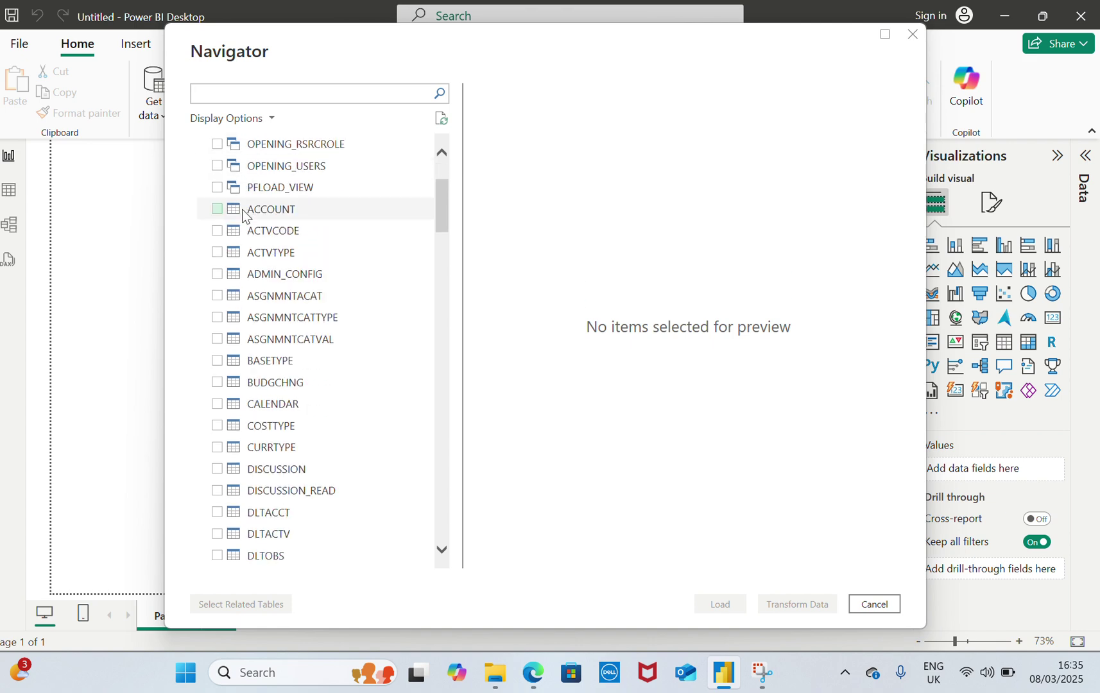
{"action": "scroll", "coordinate": [257, 218], "scroll_direction": "down", "scroll_amount": 4}
{"action": "scroll", "coordinate": [266, 241], "scroll_direction": "up", "scroll_amount": 6}
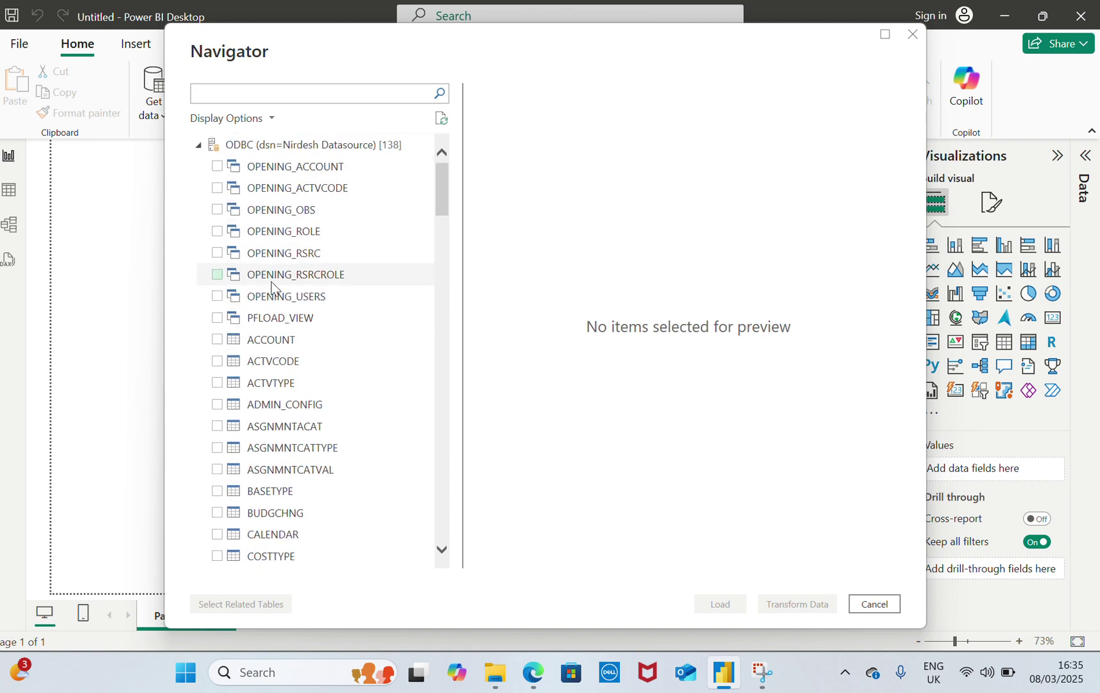
{"action": "scroll", "coordinate": [299, 403], "scroll_direction": "down", "scroll_amount": 5}
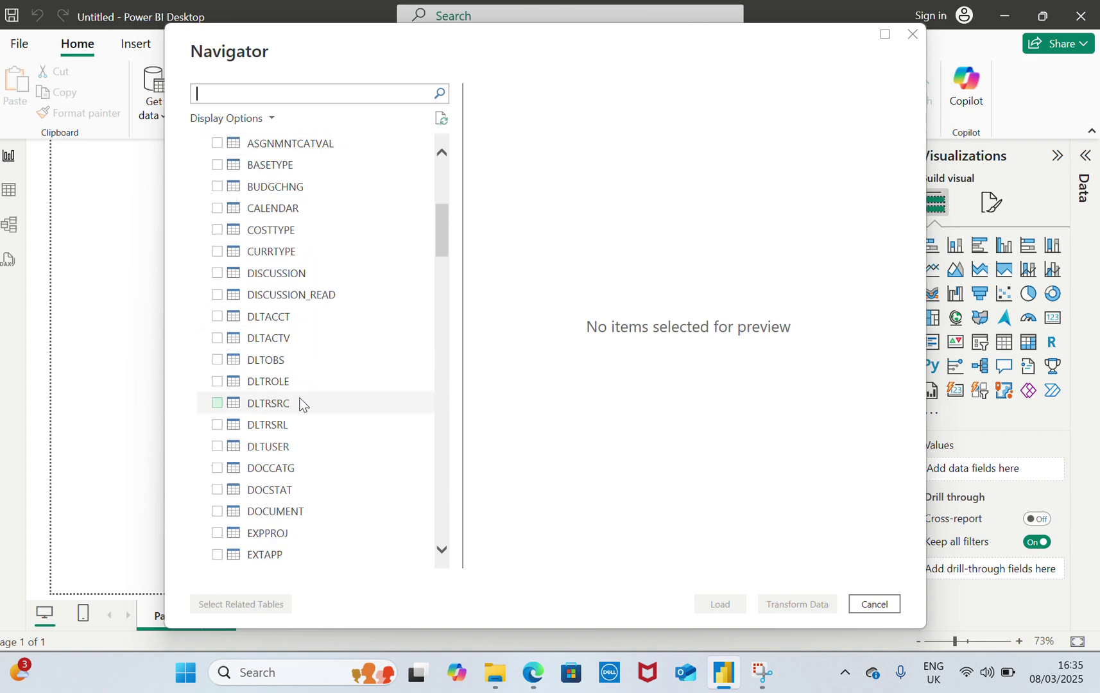
{"action": "scroll", "coordinate": [299, 403], "scroll_direction": "up", "scroll_amount": 6}
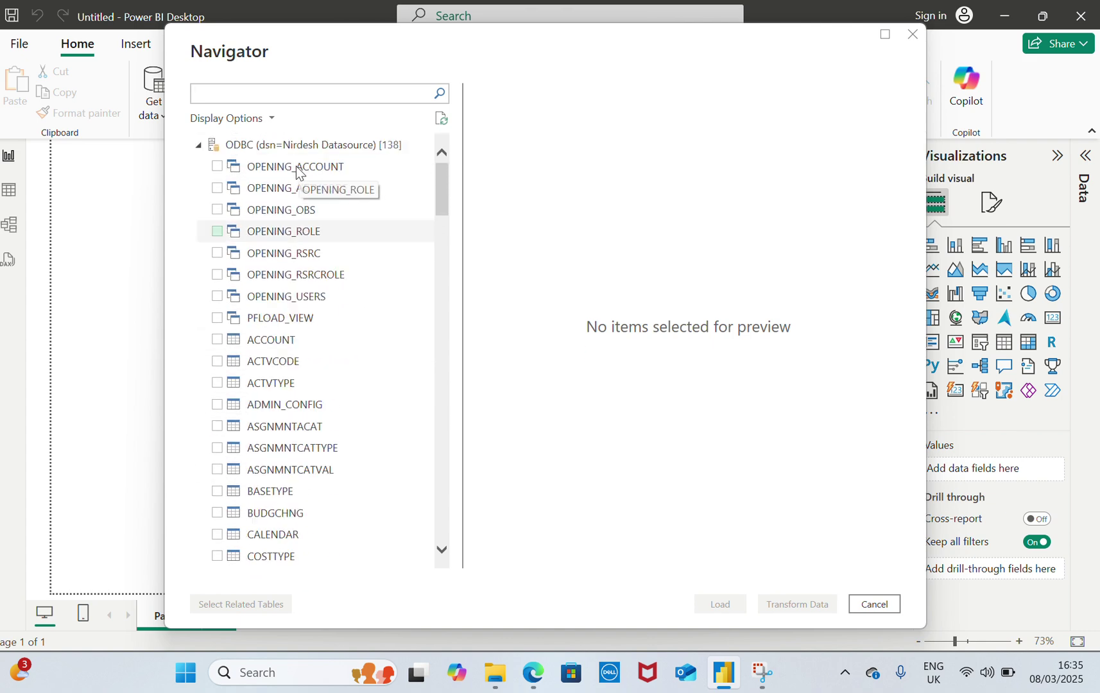
{"action": "scroll", "coordinate": [353, 320], "scroll_direction": "down", "scroll_amount": 6}
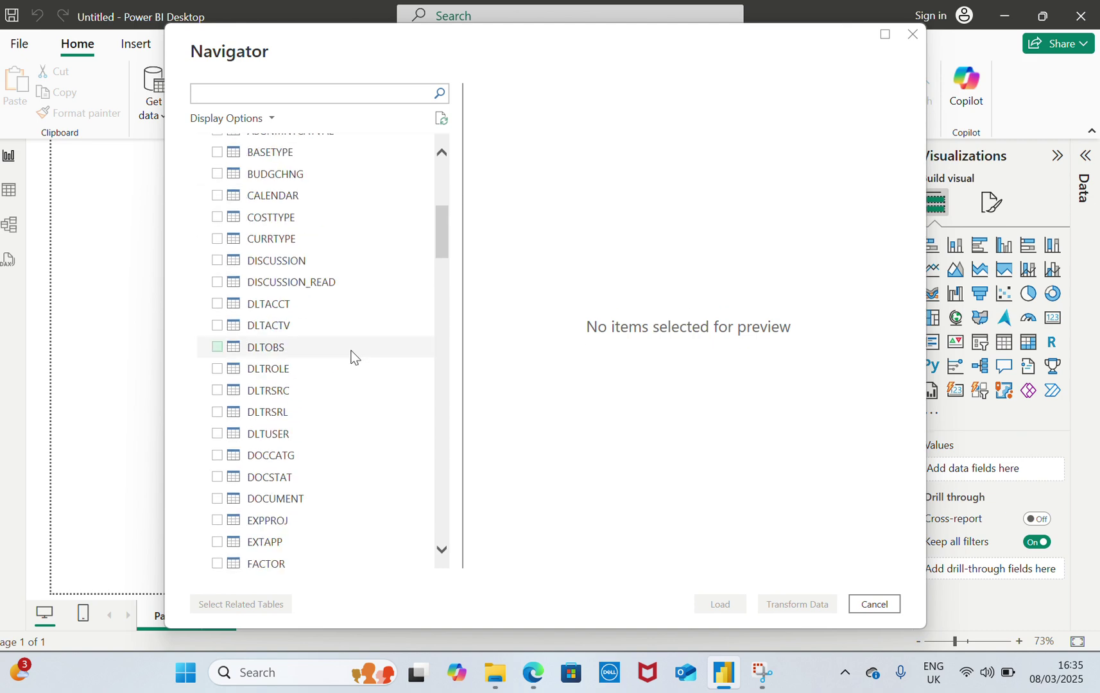
{"action": "scroll", "coordinate": [352, 356], "scroll_direction": "down", "scroll_amount": 17}
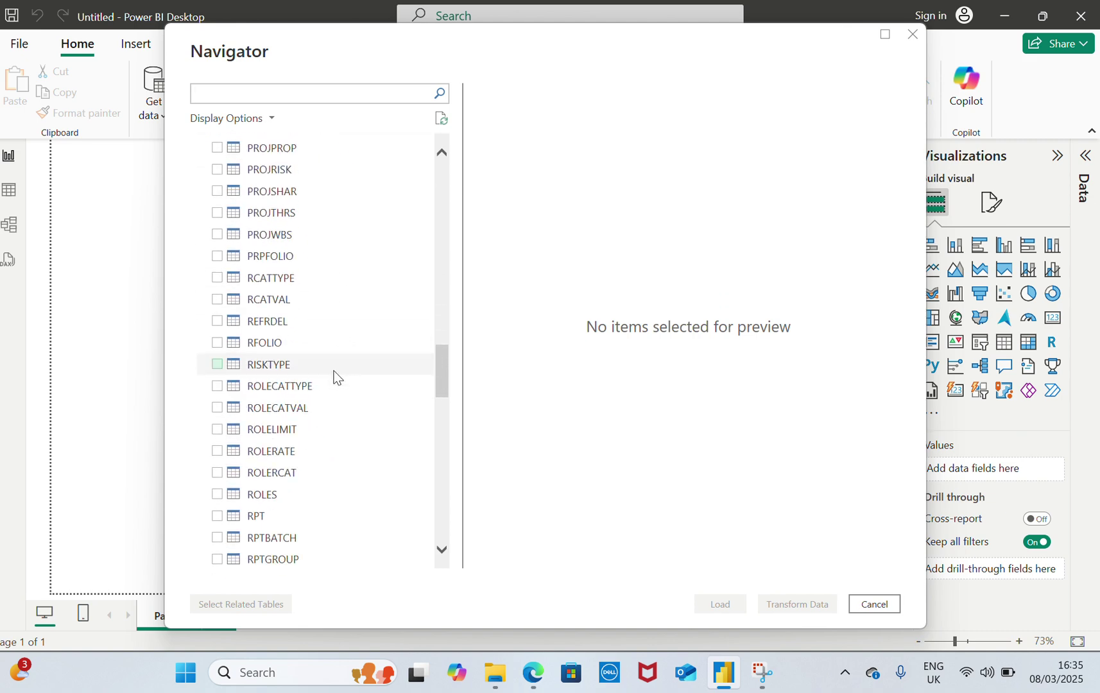
{"action": "scroll", "coordinate": [334, 377], "scroll_direction": "down", "scroll_amount": 15}
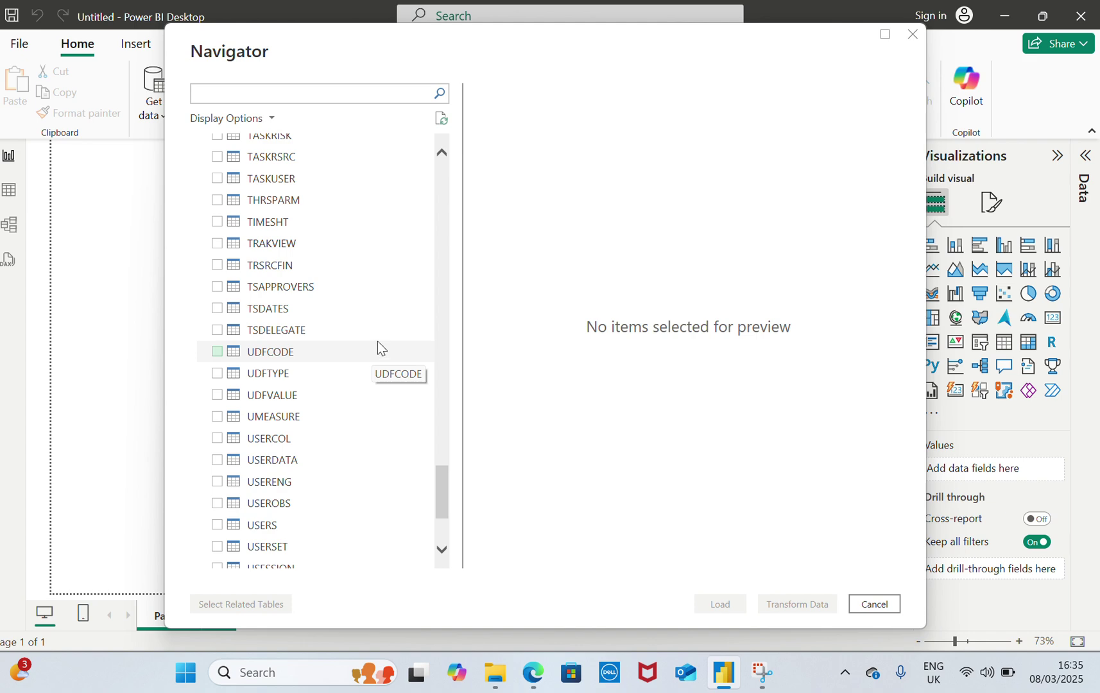
{"action": "scroll", "coordinate": [312, 240], "scroll_direction": "up", "scroll_amount": 9}
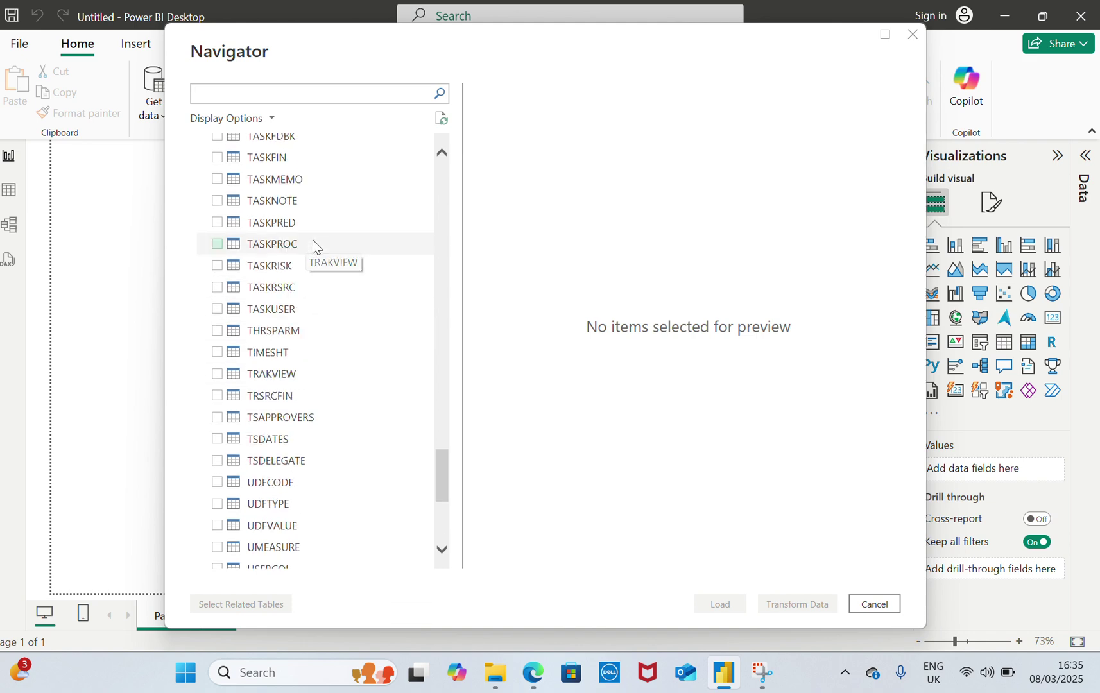
{"action": "scroll", "coordinate": [314, 246], "scroll_direction": "up", "scroll_amount": 20}
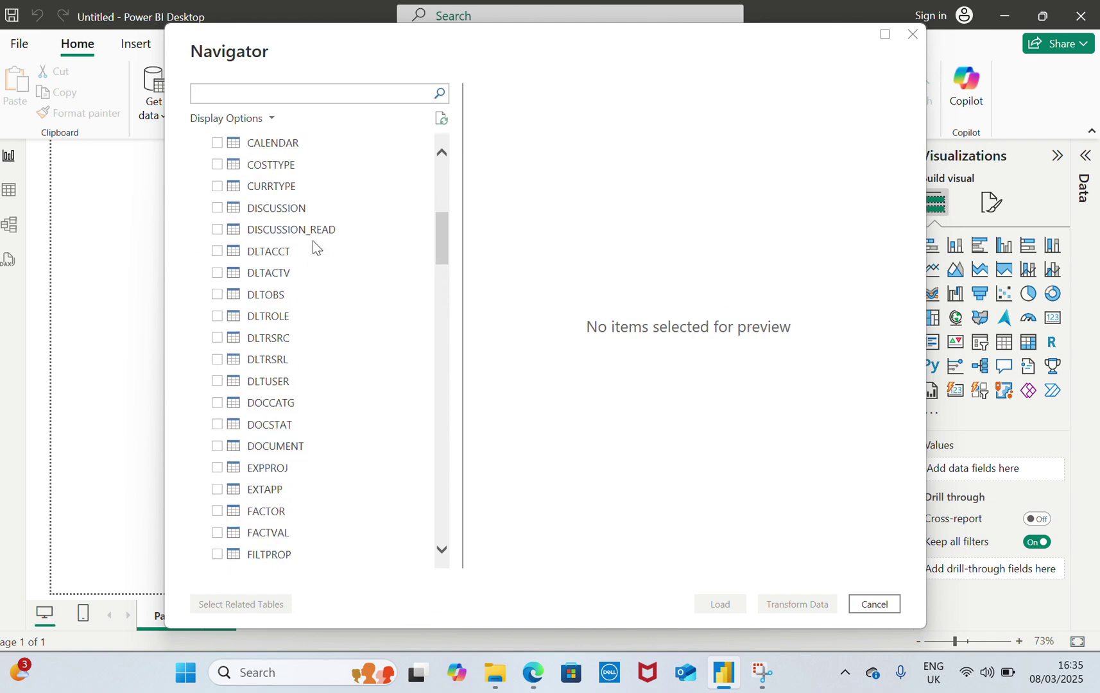